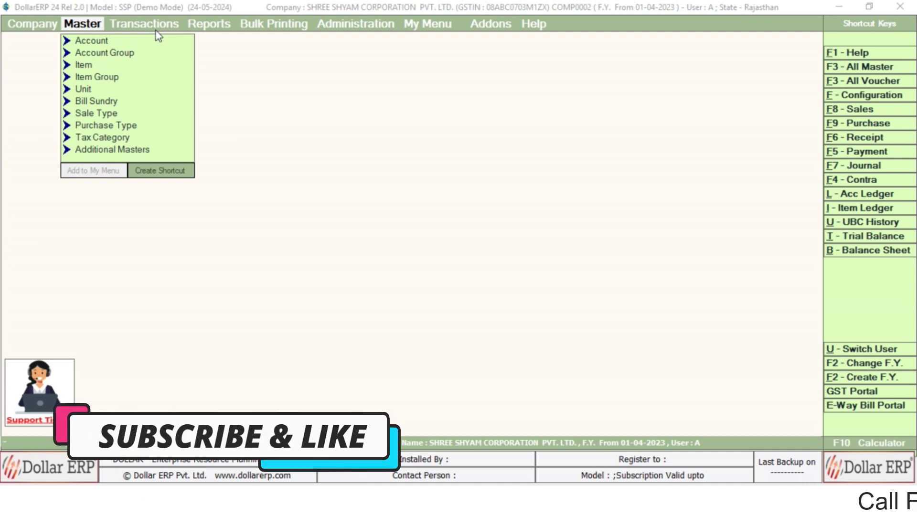
Step: Open the barcode label configuration utility from the administration functions
{"action": "left_click", "coordinate": [345, 22]}
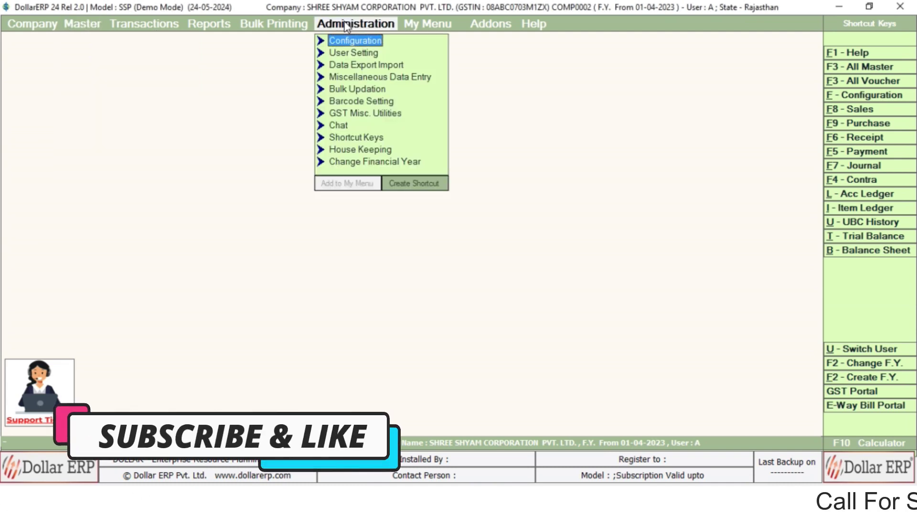
{"action": "left_click", "coordinate": [340, 102]}
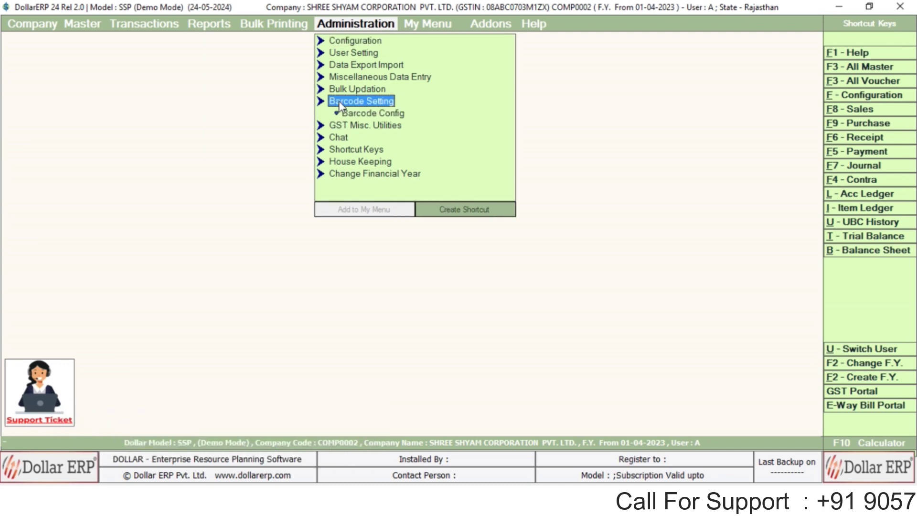
{"action": "left_click", "coordinate": [360, 115]}
{"action": "left_click", "coordinate": [360, 115]}
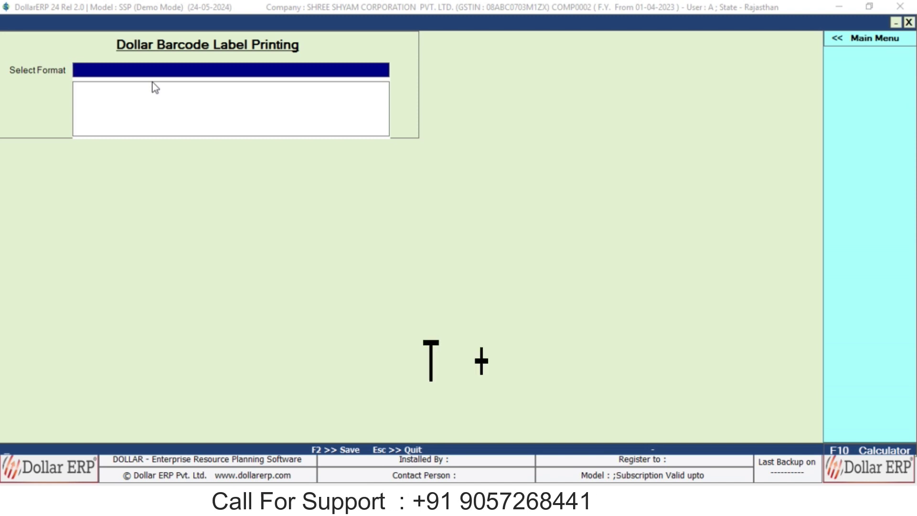
Step: Create a label format named "Barcode 65 Stk" and open its configuration
{"action": "key", "text": "alt+c"}
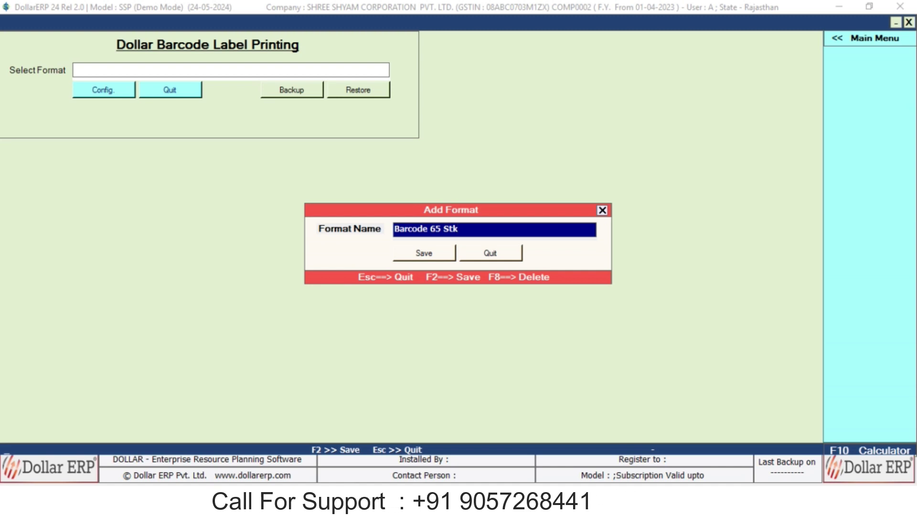
{"action": "key", "text": "Return"}
{"action": "key", "text": "Return"}
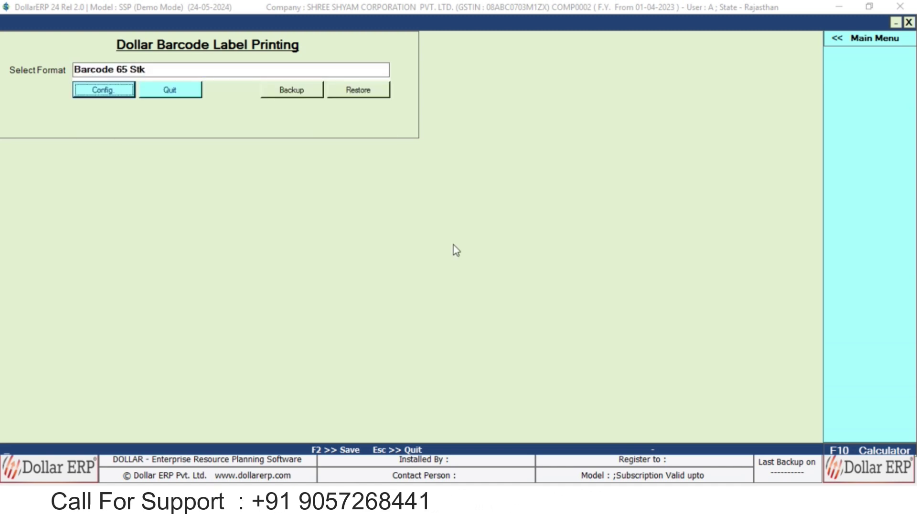
{"action": "left_click", "coordinate": [104, 90]}
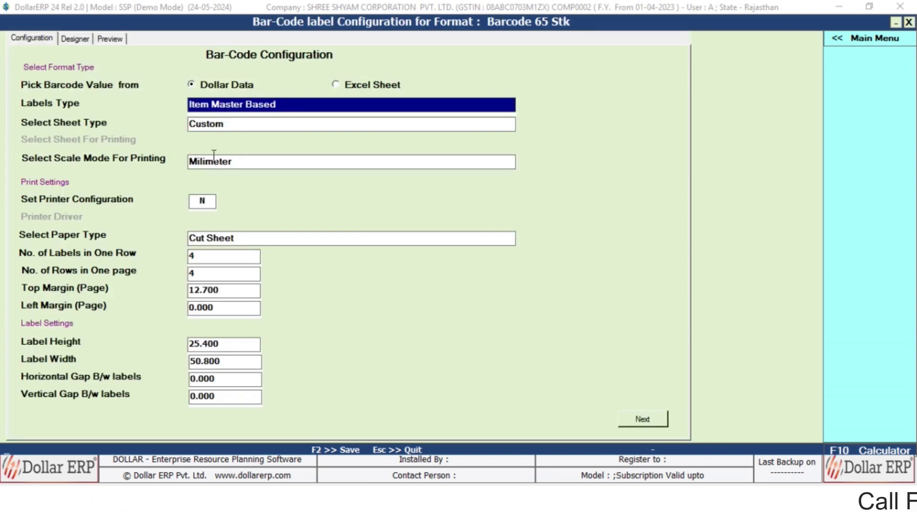
Step: Set the labels type to Item + Parameter Based and the sheet type to Predefined
{"action": "key", "text": "Return"}
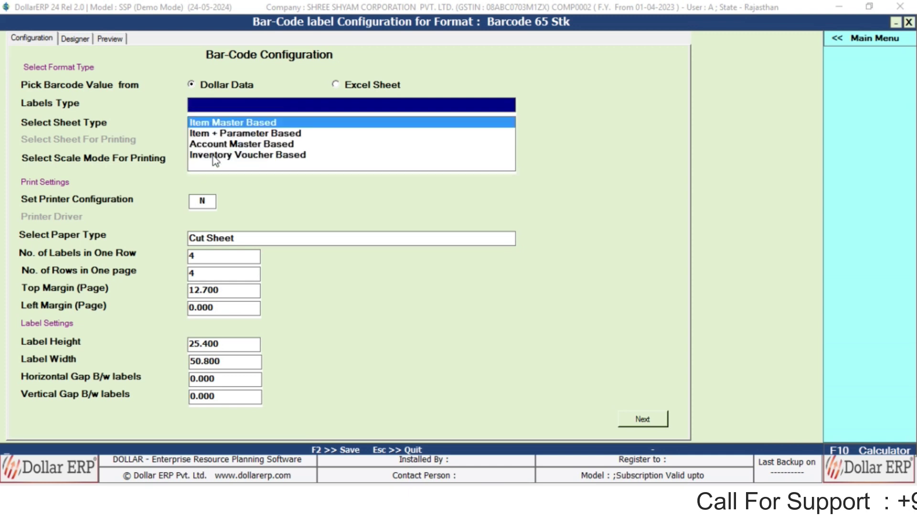
{"action": "key", "text": "Down"}
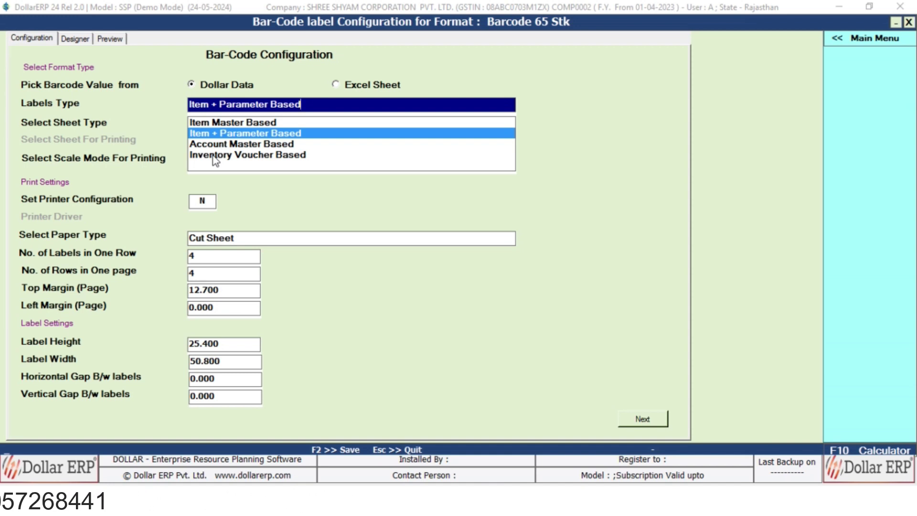
{"action": "key", "text": "Return"}
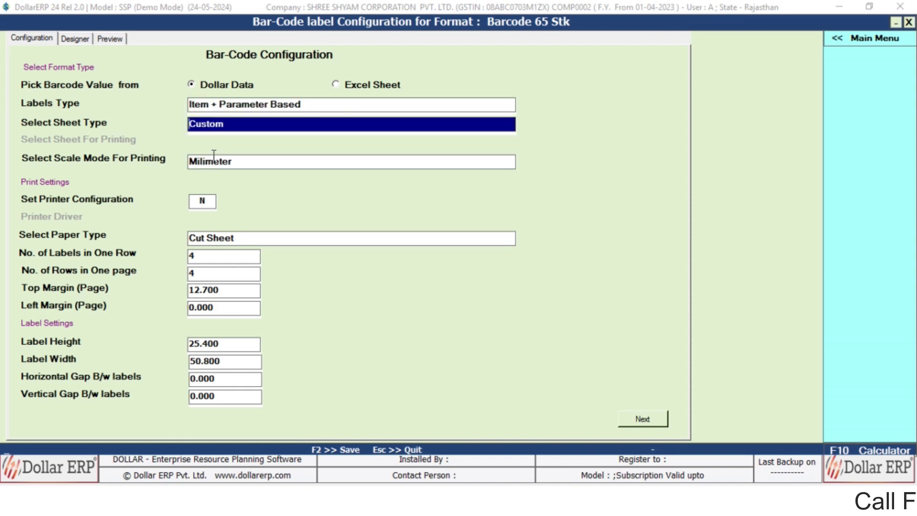
{"action": "key", "text": "Down"}
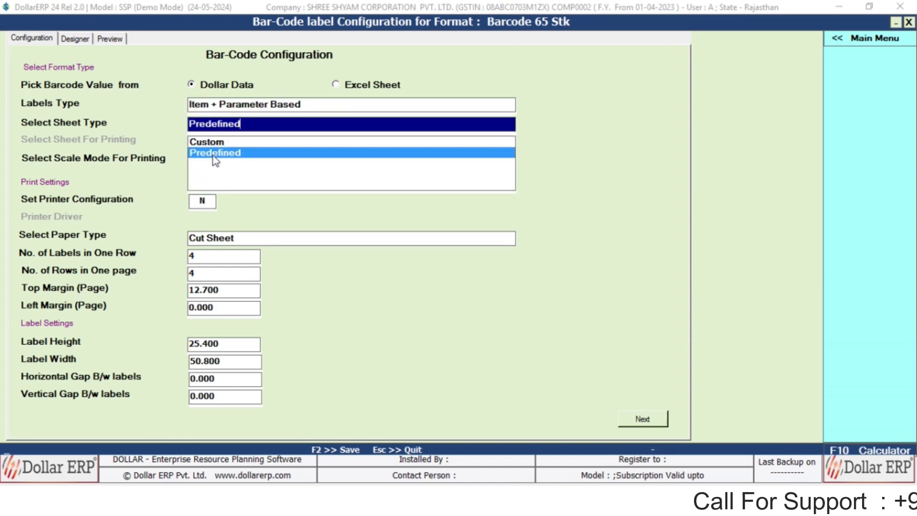
{"action": "key", "text": "Return"}
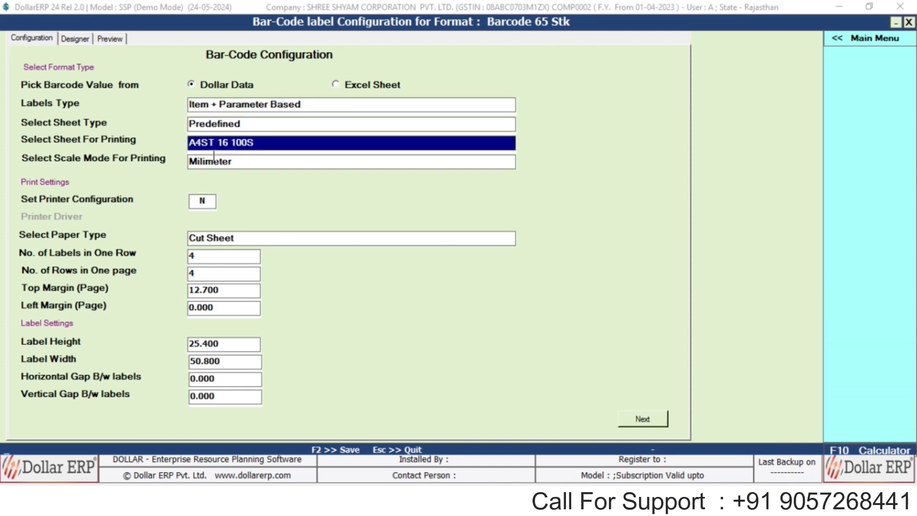
Step: Choose A4ST 65 100S as the sheet for printing and accept Milimeter as the scale mode
{"action": "key", "text": "BackSpace"}
{"action": "key", "text": "Down"}
{"action": "key", "text": "Down"}
{"action": "key", "text": "Down"}
{"action": "key", "text": "Down"}
{"action": "key", "text": "Down"}
{"action": "key", "text": "Down"}
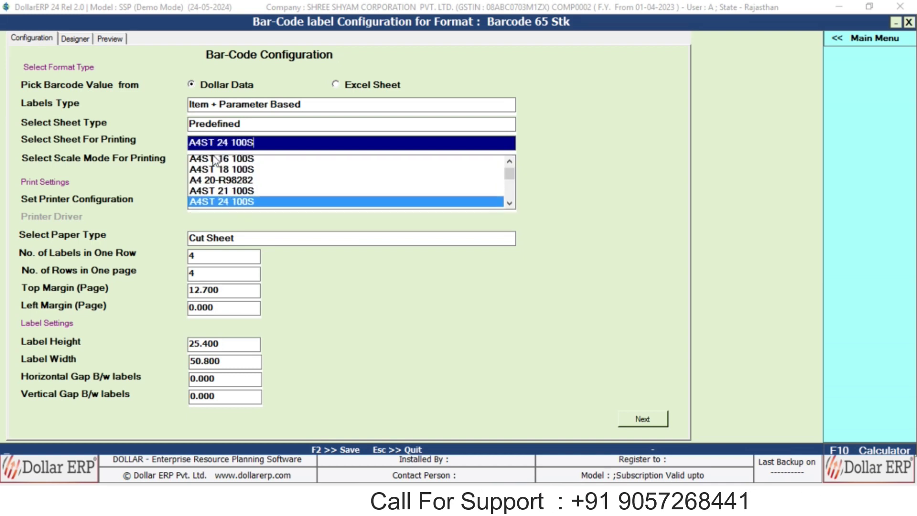
{"action": "key", "text": "Down"}
{"action": "key", "text": "Down"}
{"action": "key", "text": "Down"}
{"action": "key", "text": "Down"}
{"action": "key", "text": "Down"}
{"action": "key", "text": "Down"}
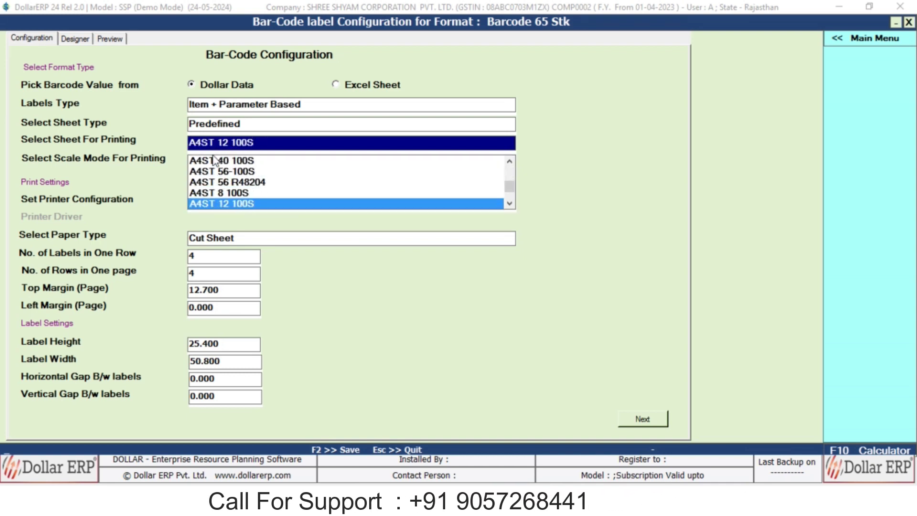
{"action": "key", "text": "Down"}
{"action": "key", "text": "Down"}
{"action": "key", "text": "Down"}
{"action": "key", "text": "Down"}
{"action": "key", "text": "Down"}
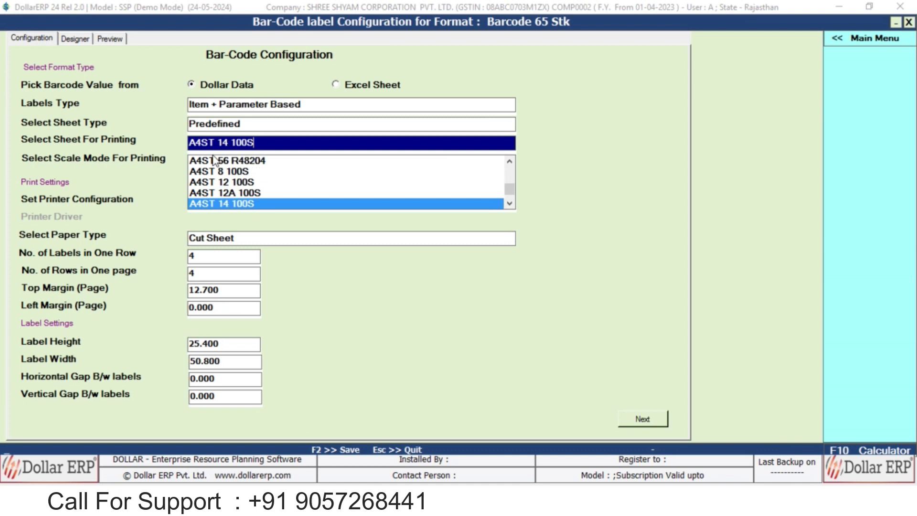
{"action": "key", "text": "Return"}
{"action": "key", "text": "Return"}
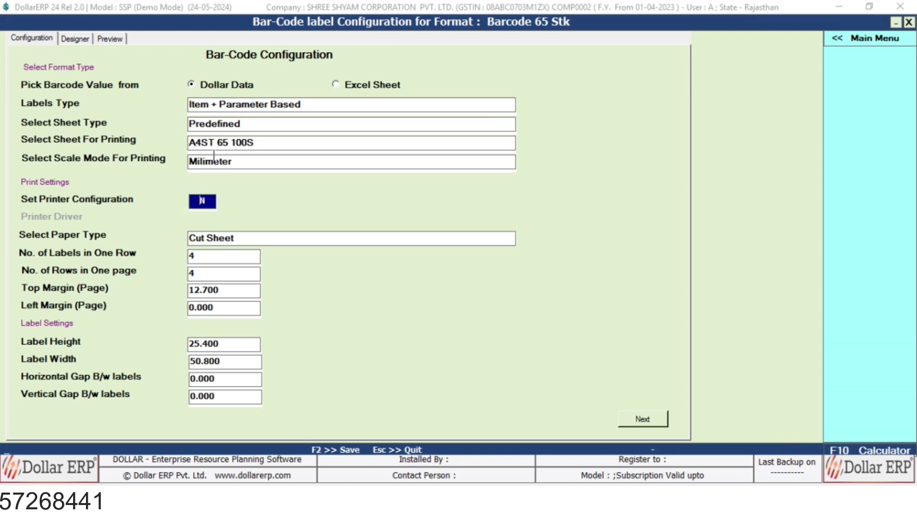
Step: Enable the printer configuration with the Microsoft Print to PDF driver and accept Cut Sheet as the paper type
{"action": "key", "text": "Return"}
{"action": "key", "text": "Down"}
{"action": "key", "text": "Down"}
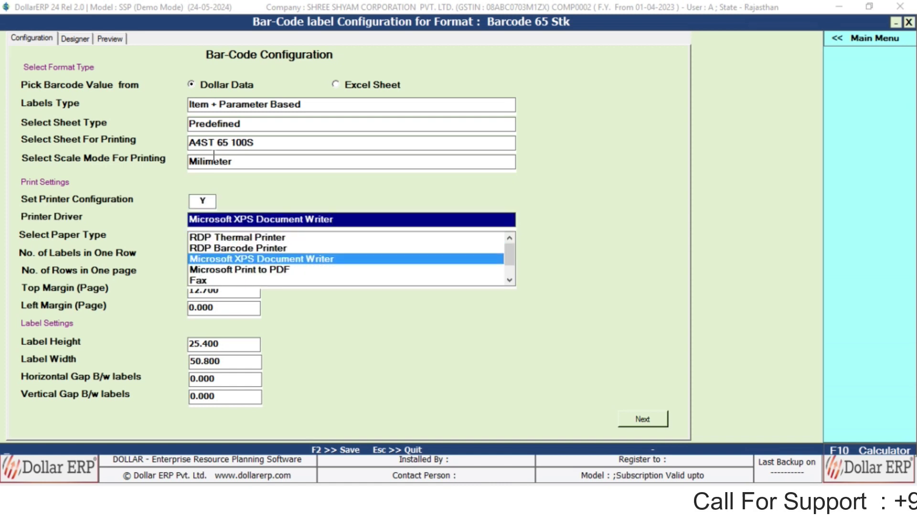
{"action": "key", "text": "Down"}
{"action": "key", "text": "Return"}
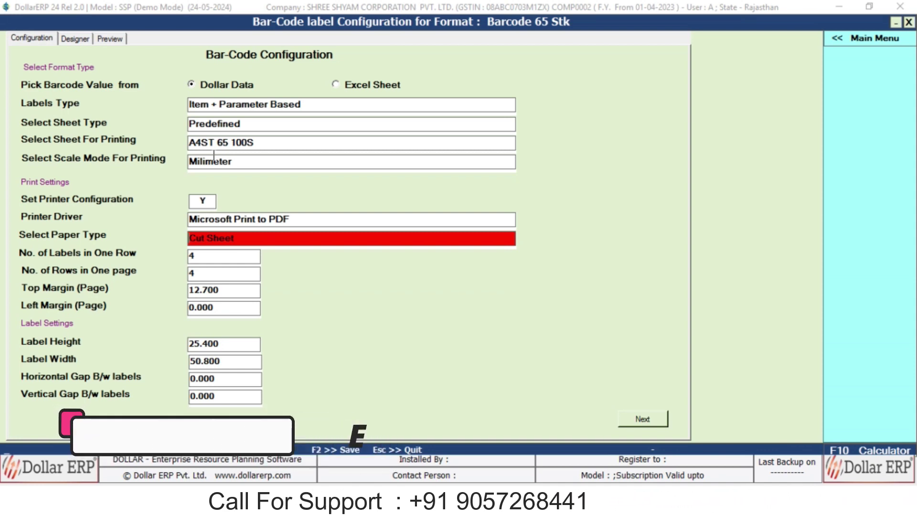
{"action": "key", "text": "Return"}
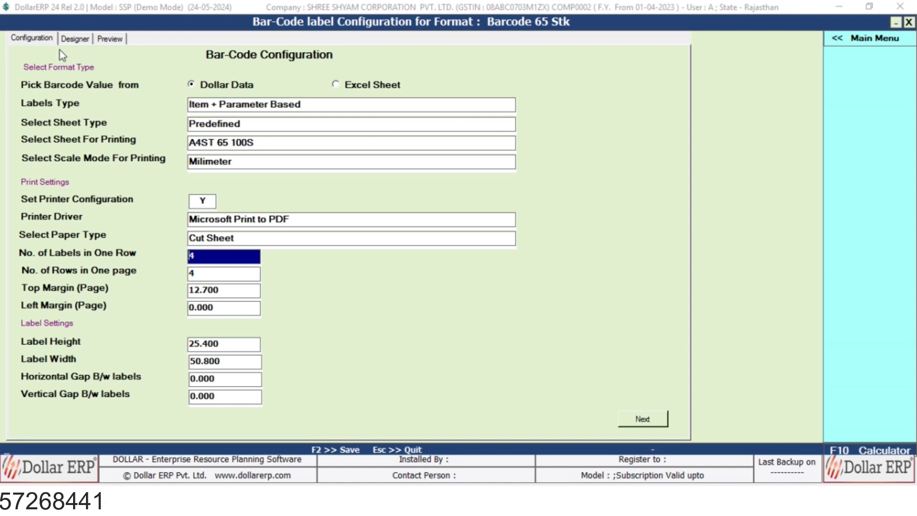
Step: Go to the label design and centre the text of the Company_Name data field
{"action": "left_click", "coordinate": [71, 44]}
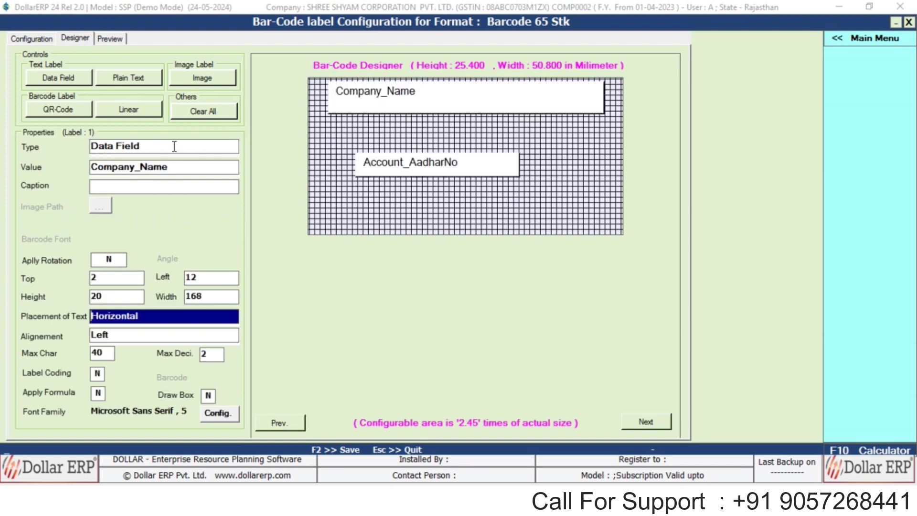
{"action": "key", "text": "Return"}
{"action": "key", "text": "Down"}
{"action": "key", "text": "Down"}
{"action": "key", "text": "Return"}
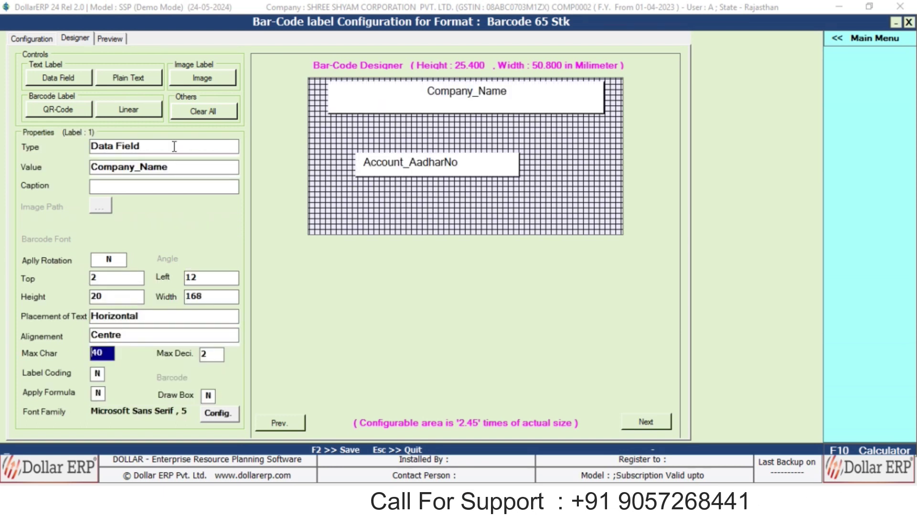
Step: Increase the font size of the Company_Name field
{"action": "key", "text": "Return"}
{"action": "key", "text": "Return"}
{"action": "key", "text": "Return"}
{"action": "key", "text": "Return"}
{"action": "key", "text": "Return"}
{"action": "key", "text": "Return"}
{"action": "key", "text": "Return"}
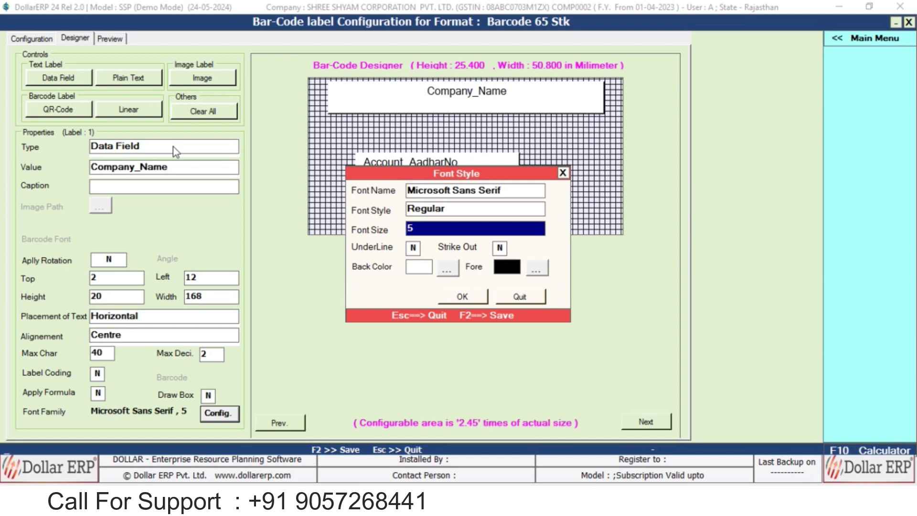
{"action": "key", "text": "Return"}
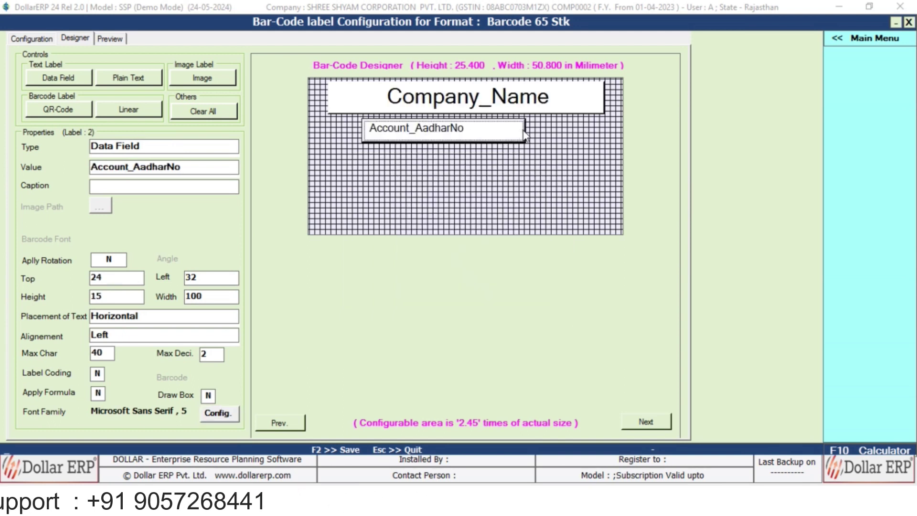
Step: Widen the data field below the company name to 153, assign it Item_Name and centre its text
{"action": "left_click_drag", "start_coordinate": [524, 129], "coordinate": [548, 130]}
{"action": "key", "text": "Return"}
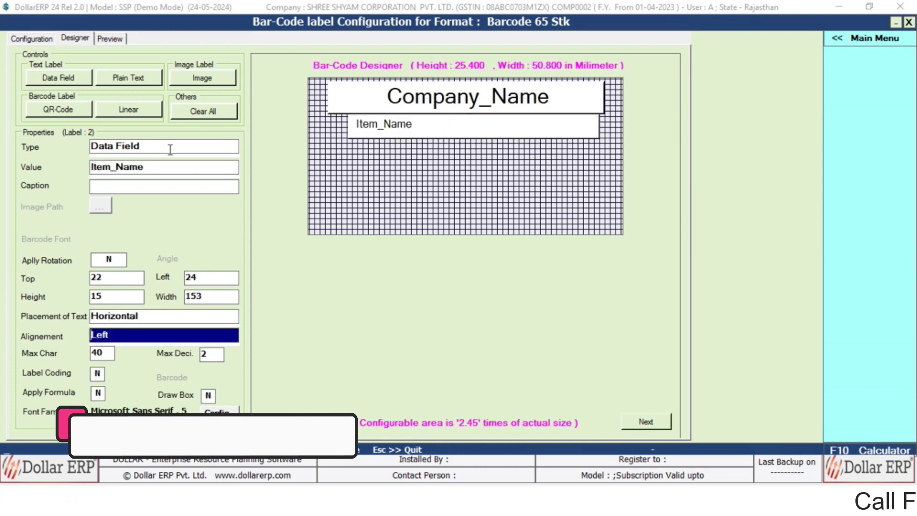
{"action": "key", "text": "Return"}
{"action": "key", "text": "Down"}
{"action": "key", "text": "Down"}
{"action": "key", "text": "Return"}
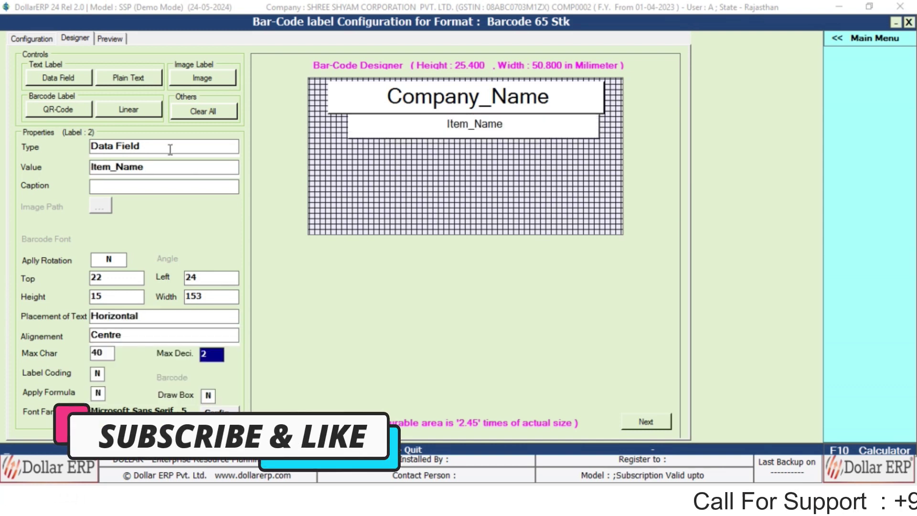
Step: Set the Item_Name field's font size to 7
{"action": "key", "text": "Return"}
{"action": "type", "text": "7"}
{"action": "key", "text": "Return"}
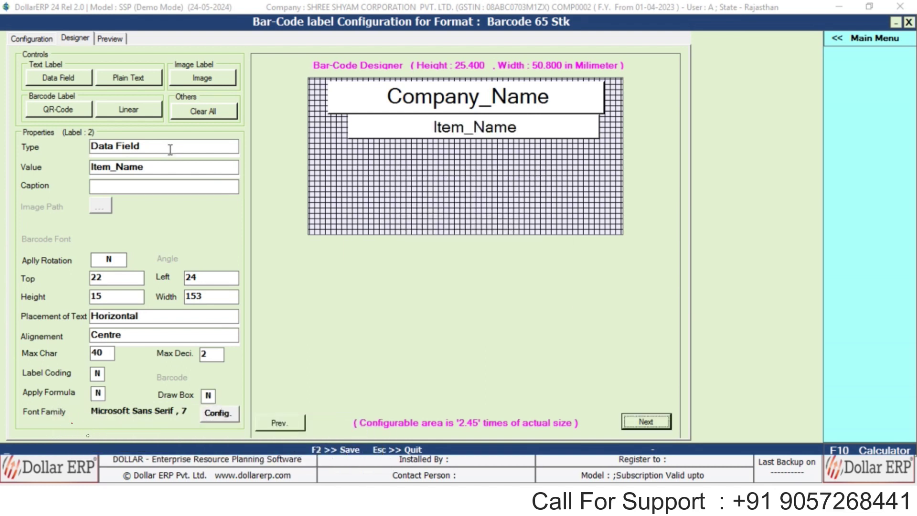
Step: Change the third label, below Item_Name, to a simple linear bar-code using the UBC_No structure with its caption enabled
{"action": "left_click", "coordinate": [185, 151]}
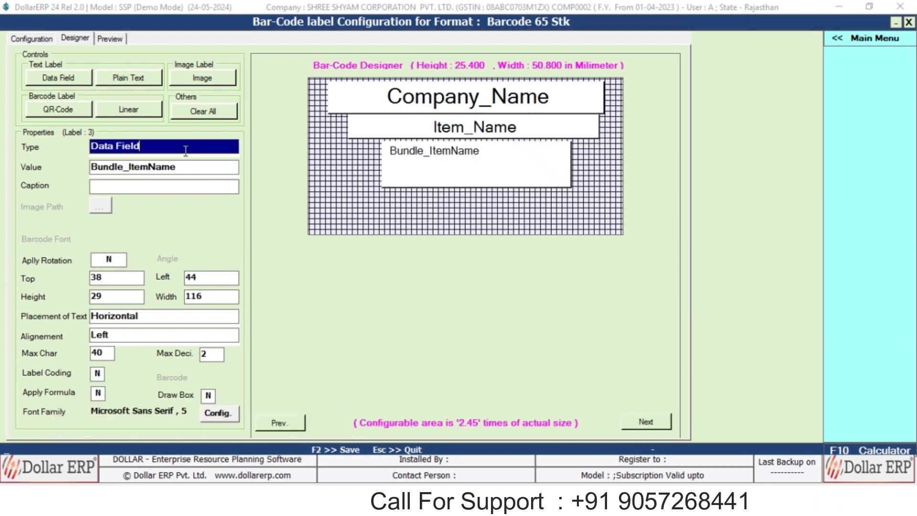
{"action": "key", "text": "Up"}
{"action": "key", "text": "Return"}
{"action": "key", "text": "BackSpace"}
{"action": "type", "text": "ubc"}
{"action": "key", "text": "Down"}
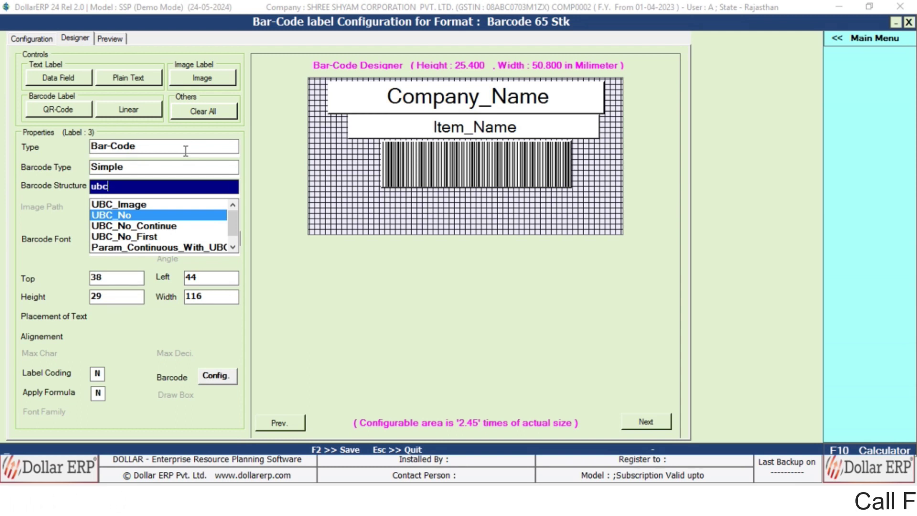
{"action": "key", "text": "Return"}
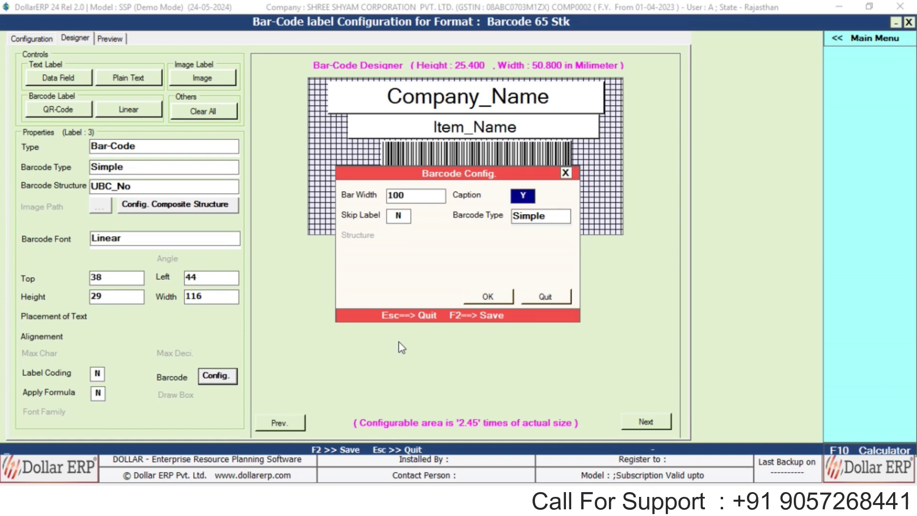
{"action": "key", "text": "Return"}
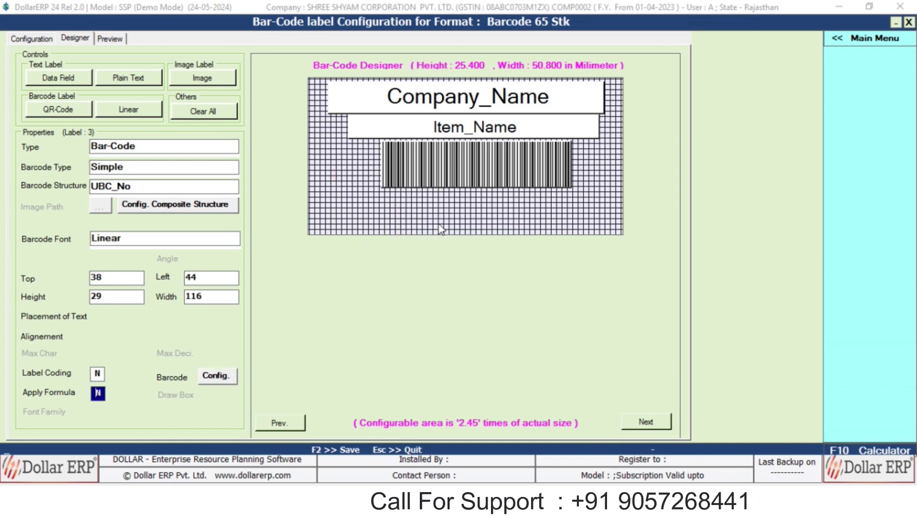
Step: Add two data fields side by side below the barcode and make the left one's font bold, size 6
{"action": "left_click", "coordinate": [67, 80]}
{"action": "key", "text": "Return"}
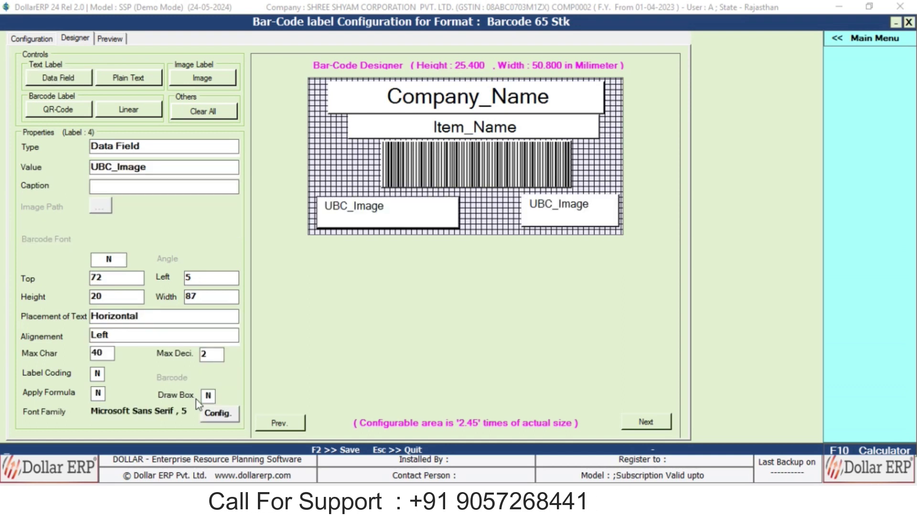
{"action": "left_click", "coordinate": [216, 412]}
{"action": "key", "text": "Return"}
{"action": "key", "text": "Down"}
{"action": "key", "text": "Down"}
{"action": "key", "text": "Return"}
{"action": "type", "text": "6"}
{"action": "key", "text": "F2"}
Step: Assign Param_SalesPrice1 to the lower-left data field with the caption "Price :"
{"action": "key", "text": "Return"}
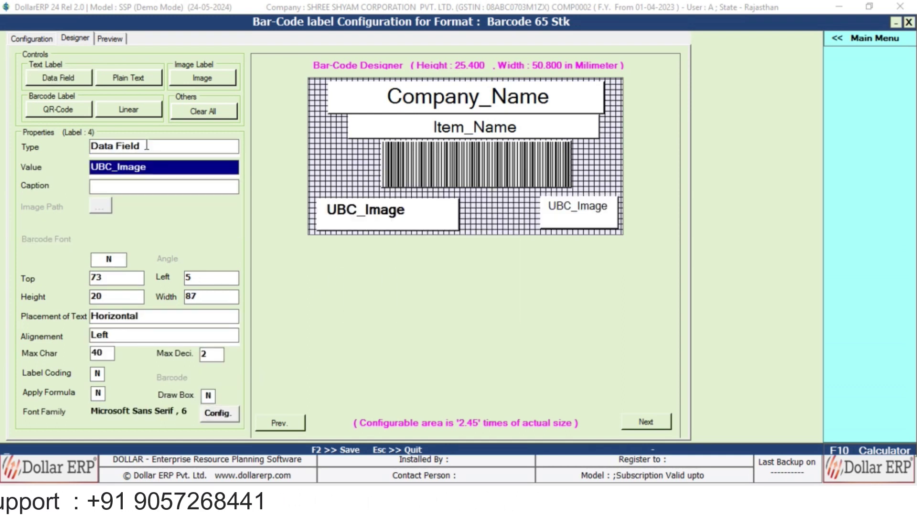
{"action": "type", "text": "para sal"}
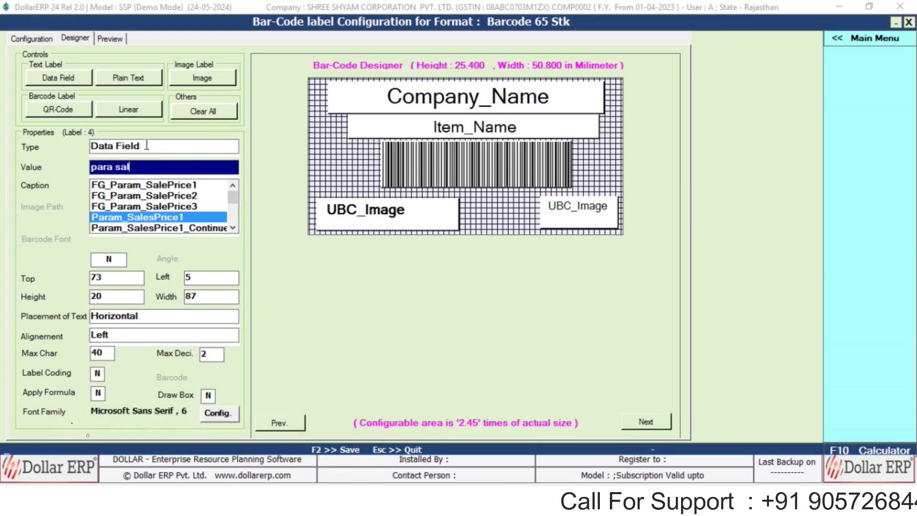
{"action": "key", "text": "Return"}
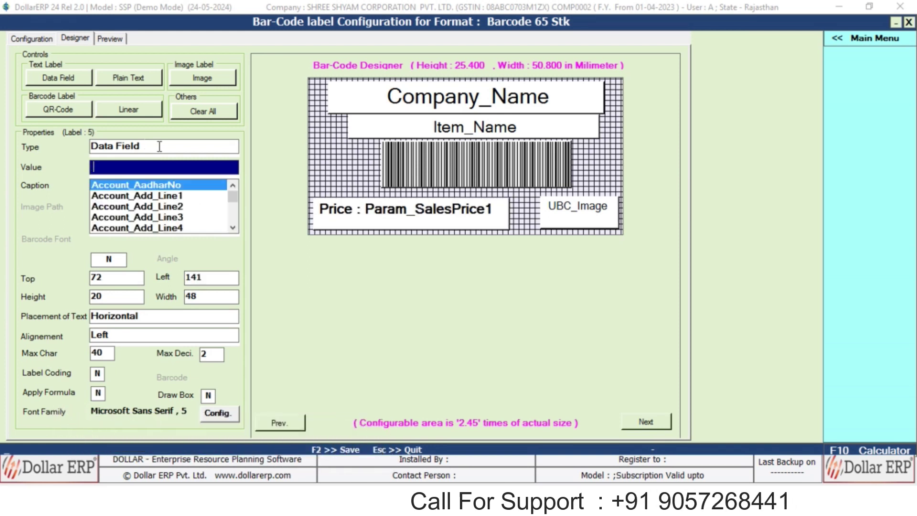
Step: Assign Param1_Value to the lower-right data field and keep its default Microsoft Sans Serif font at size 5
{"action": "type", "text": "para va"}
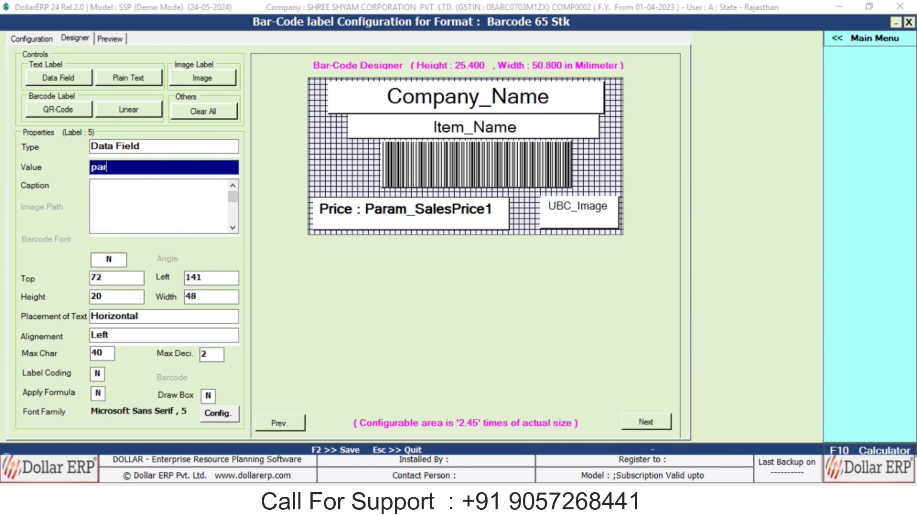
{"action": "key", "text": "Down"}
{"action": "key", "text": "Down"}
{"action": "key", "text": "Down"}
{"action": "key", "text": "Down"}
{"action": "key", "text": "Down"}
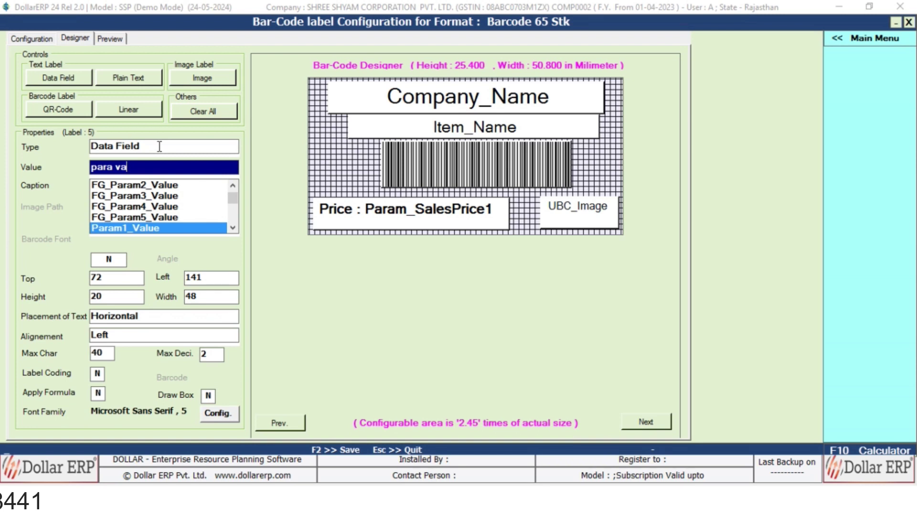
{"action": "key", "text": "Return"}
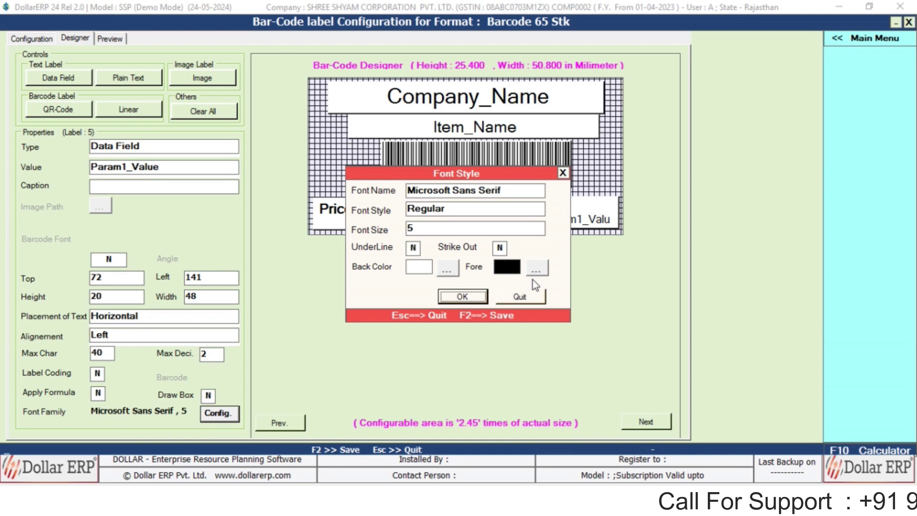
{"action": "key", "text": "Return"}
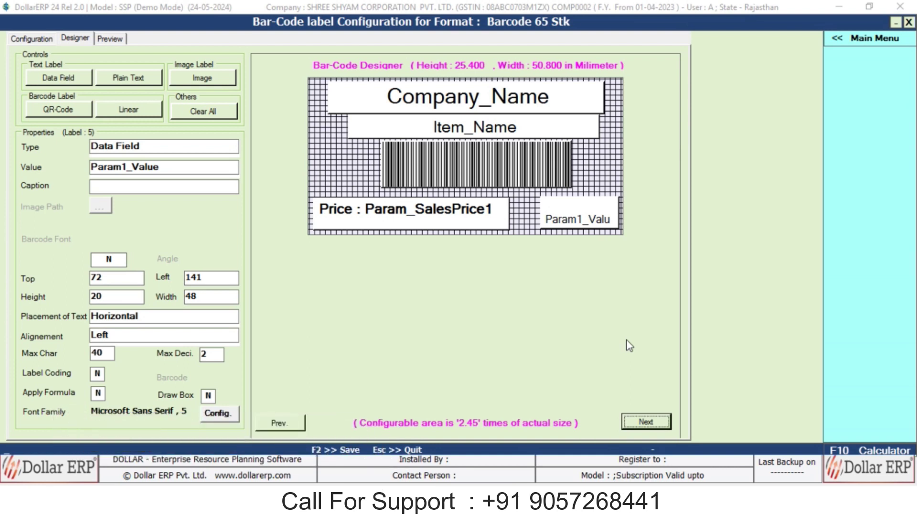
Step: Preview and save the Barcode 65 Stk label format, and leave the barcode label printing setup
{"action": "left_click", "coordinate": [645, 421]}
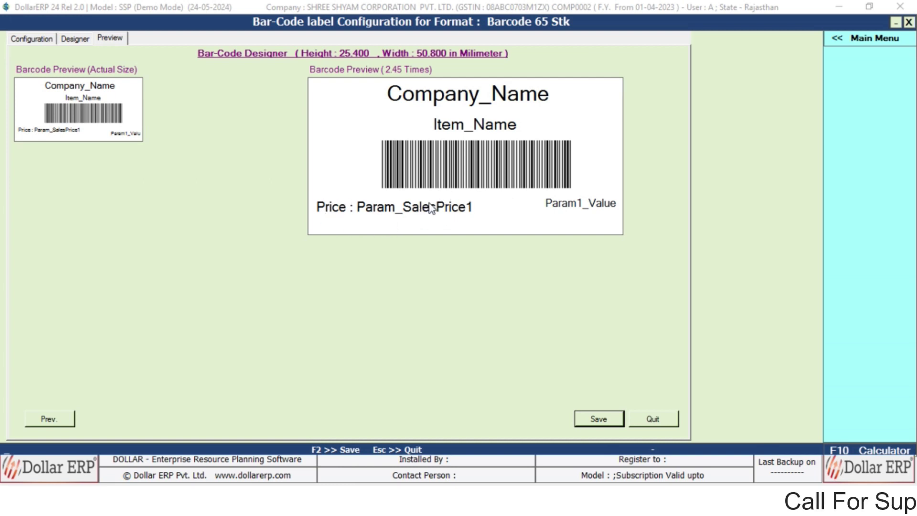
{"action": "left_click", "coordinate": [605, 419]}
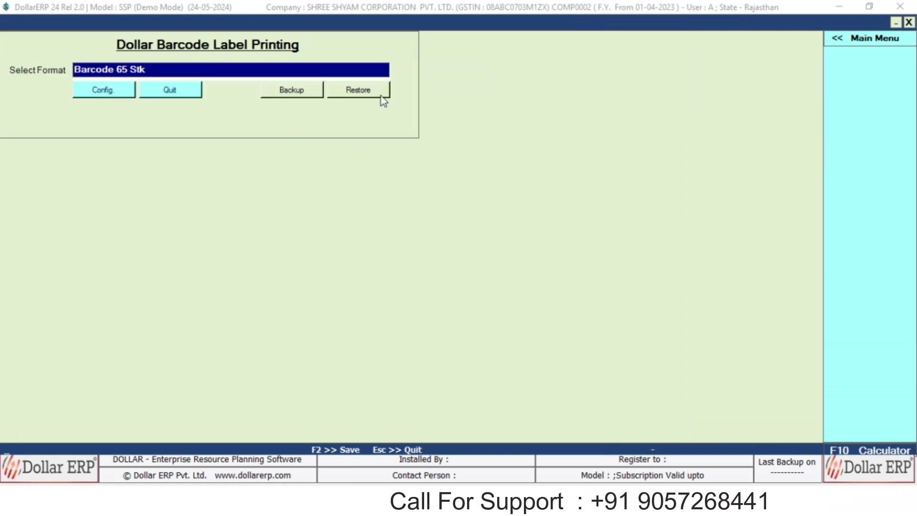
{"action": "key", "text": "Escape"}
Step: Start a new purchase voucher dated 01-04-2023 for party A with purchase type I/GST-MultiRate
{"action": "key", "text": "Left"}
{"action": "key", "text": "Left"}
{"action": "key", "text": "Left"}
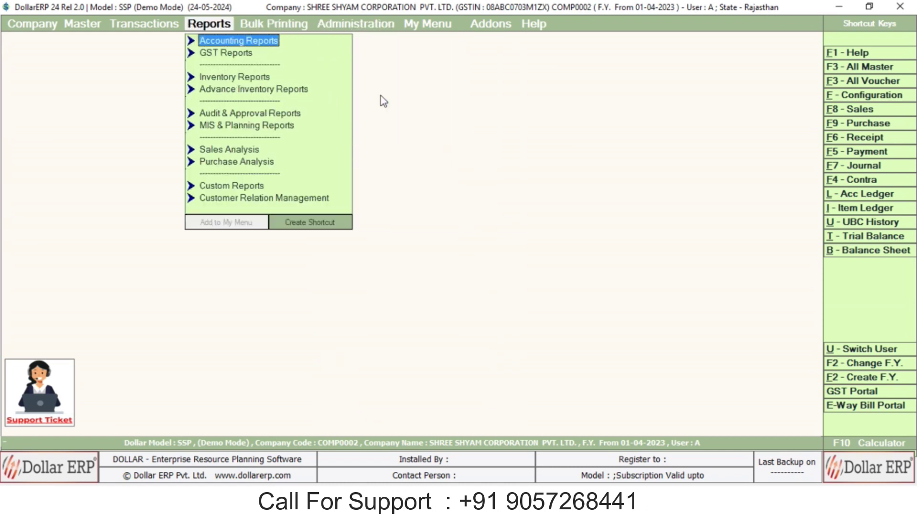
{"action": "key", "text": "Down"}
{"action": "key", "text": "Down"}
{"action": "key", "text": "Down"}
{"action": "key", "text": "Down"}
{"action": "key", "text": "Down"}
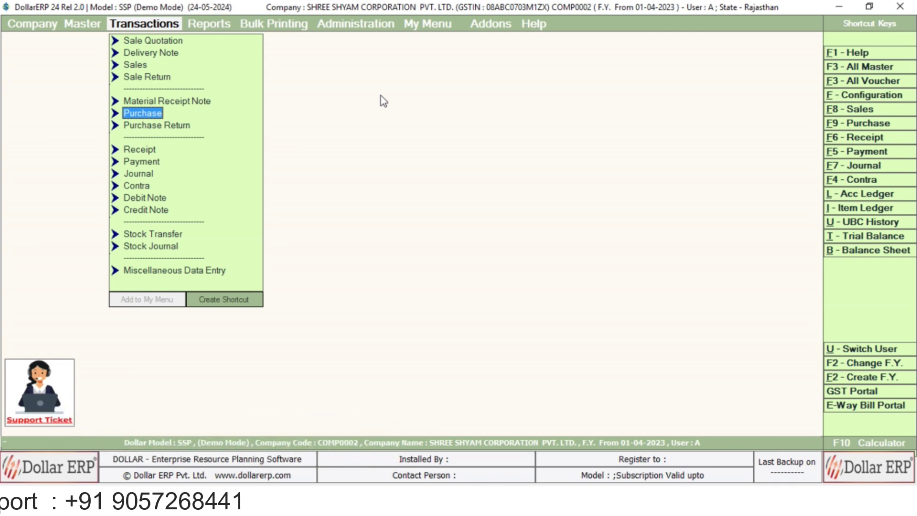
{"action": "key", "text": "Return"}
{"action": "key", "text": "Return"}
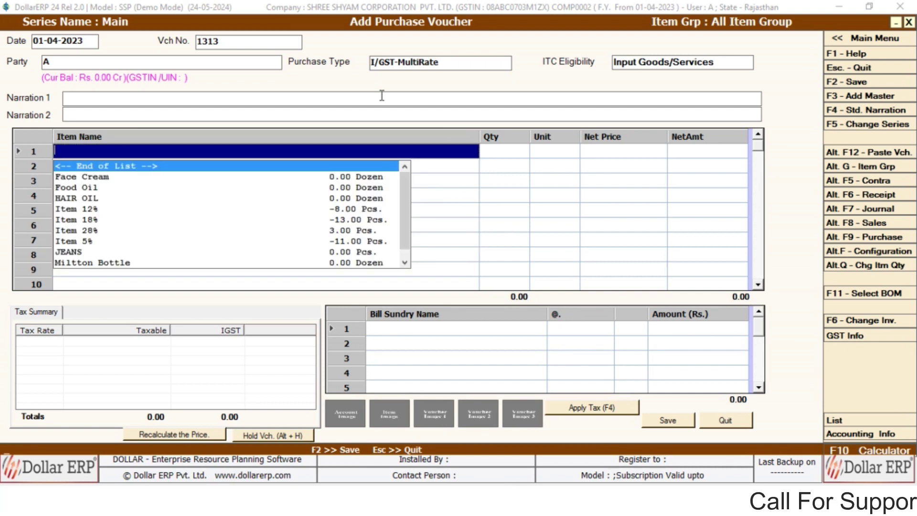
Step: Add Face Cream as the first voucher item with a quantity of 12 Pcs
{"action": "key", "text": "Down"}
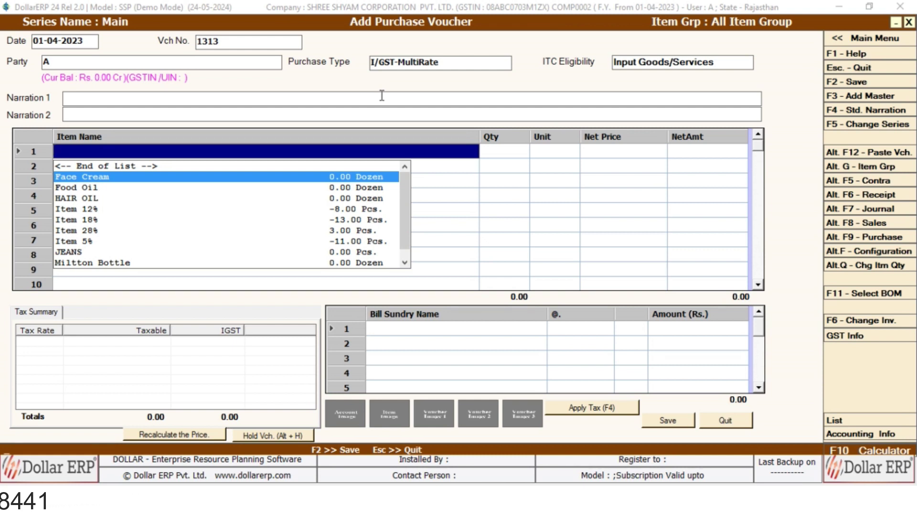
{"action": "key", "text": "Return"}
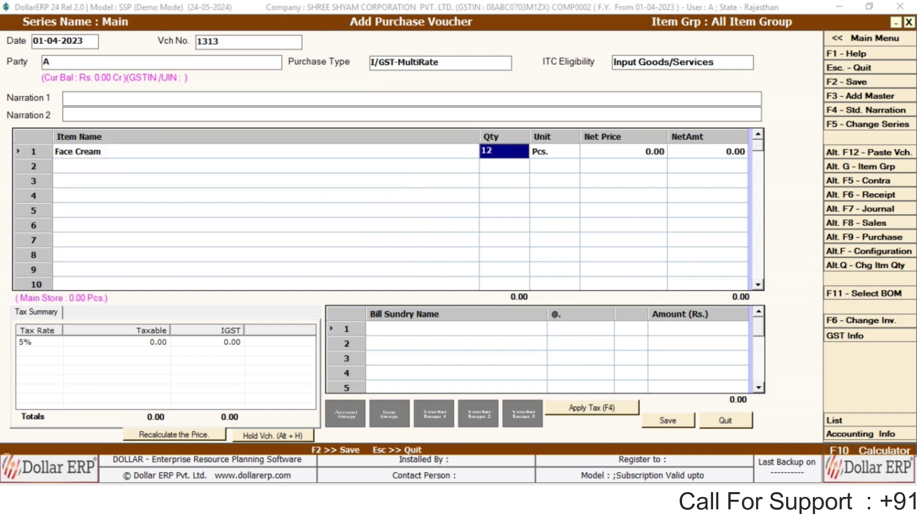
{"action": "key", "text": "Return"}
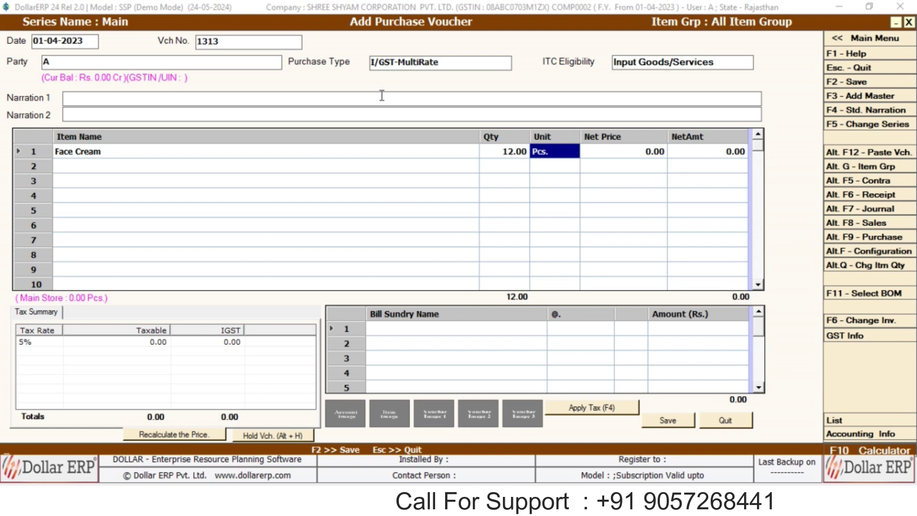
{"action": "key", "text": "Return"}
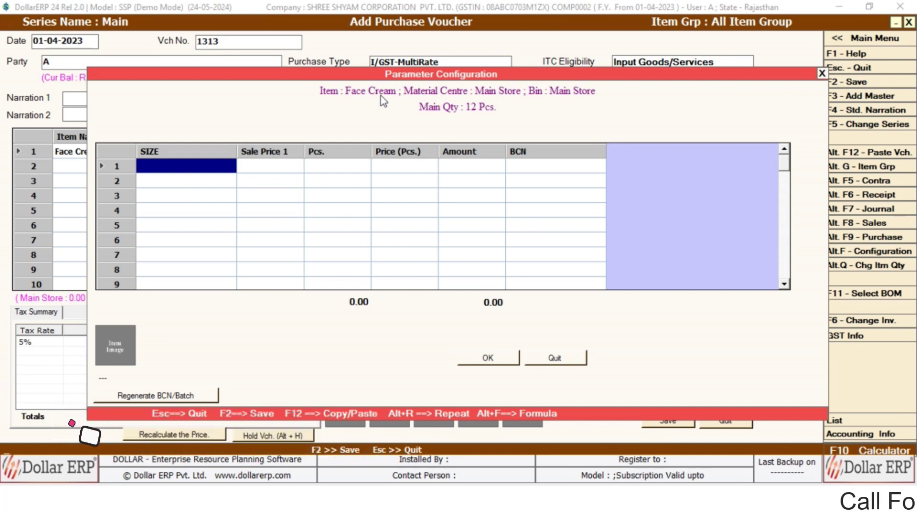
Step: Fill the Face Cream parameter row with size 9 GM, Sale Price 1 of 150 and 12 pieces
{"action": "type", "text": "9"}
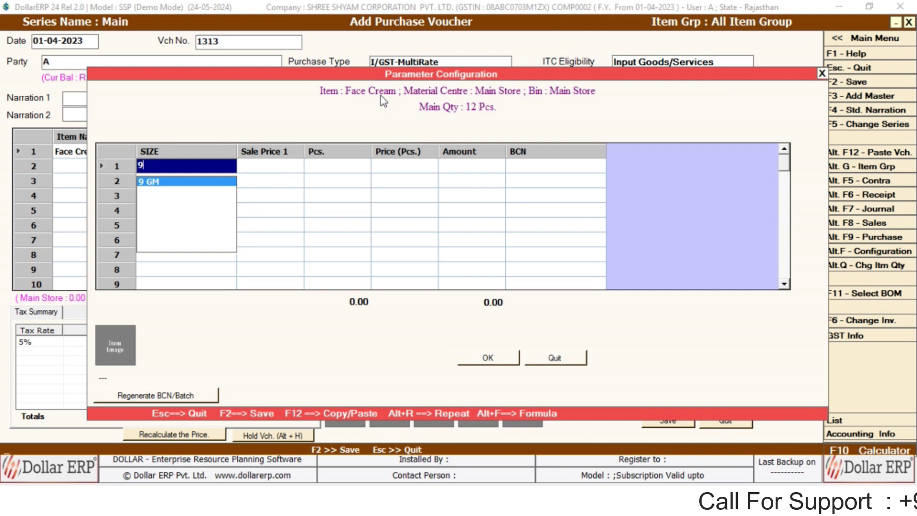
{"action": "key", "text": "Return"}
{"action": "key", "text": "Return"}
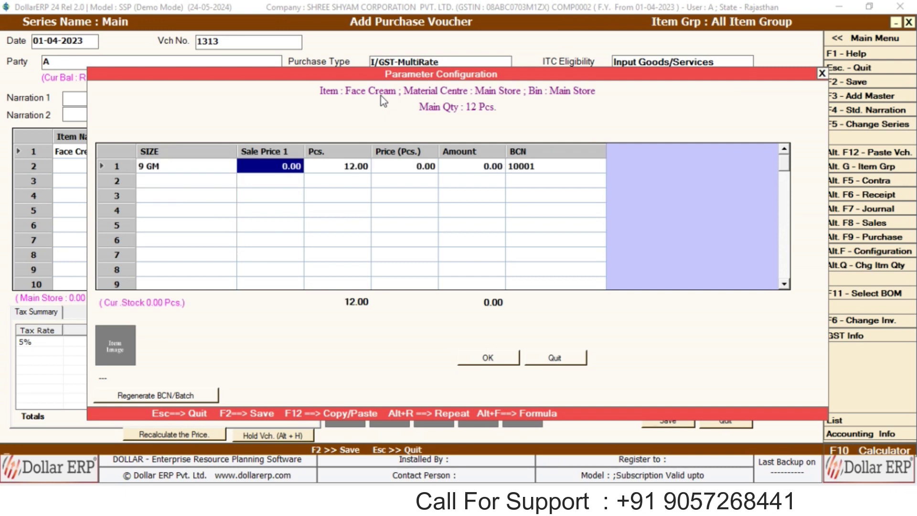
{"action": "type", "text": "150"}
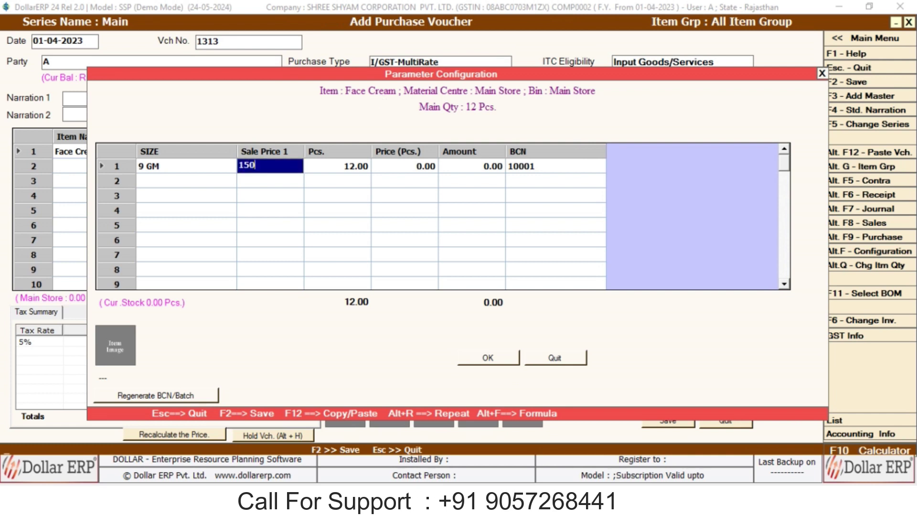
{"action": "key", "text": "Return"}
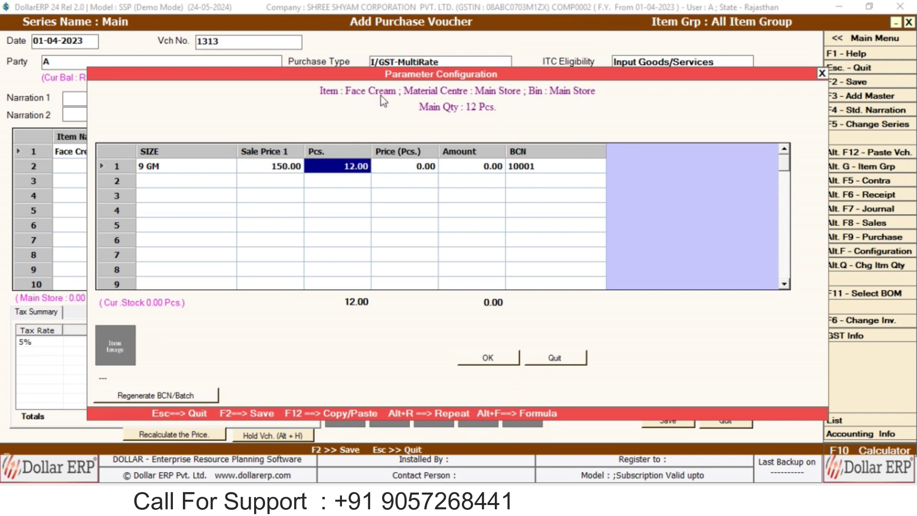
{"action": "key", "text": "Return"}
{"action": "key", "text": "Return"}
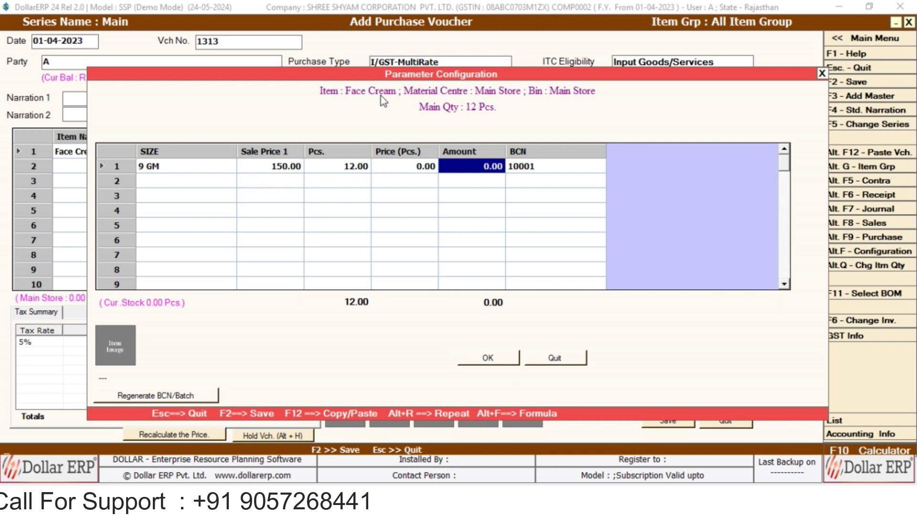
{"action": "key", "text": "Return"}
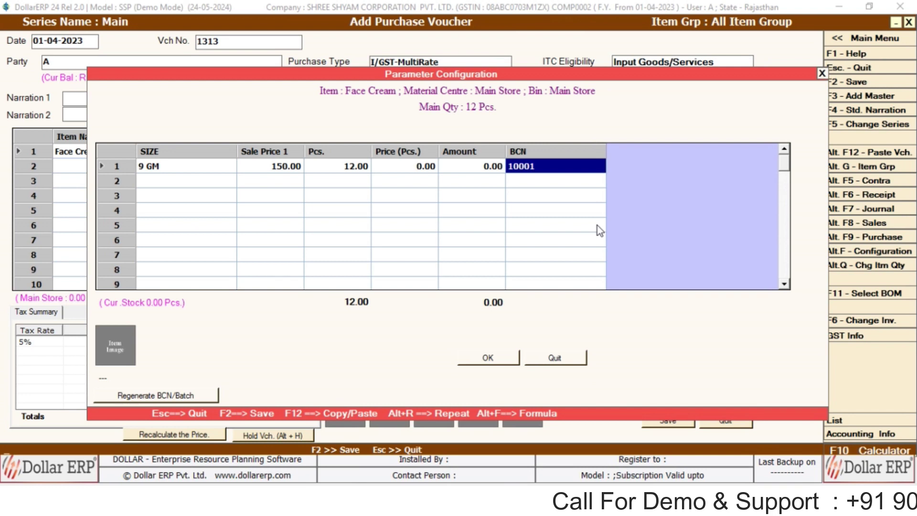
{"action": "type", "text": "89039037972"}
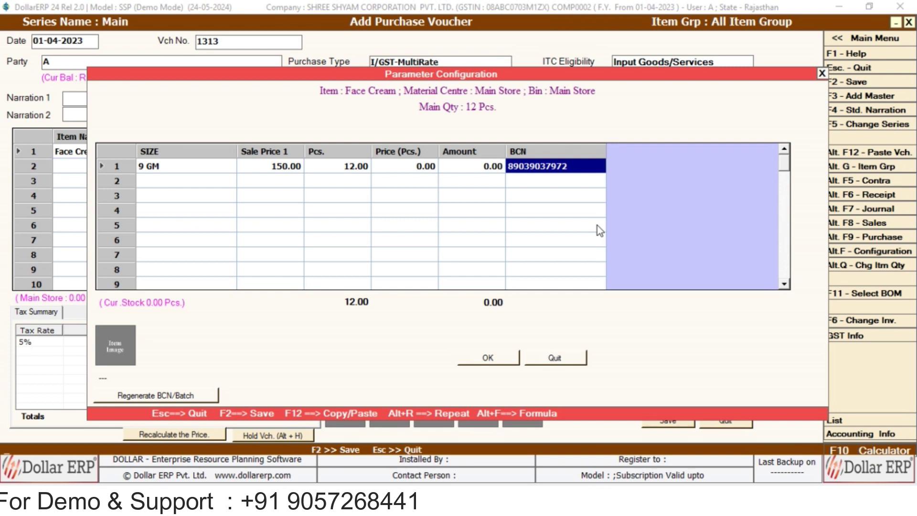
{"action": "left_click", "coordinate": [480, 360]}
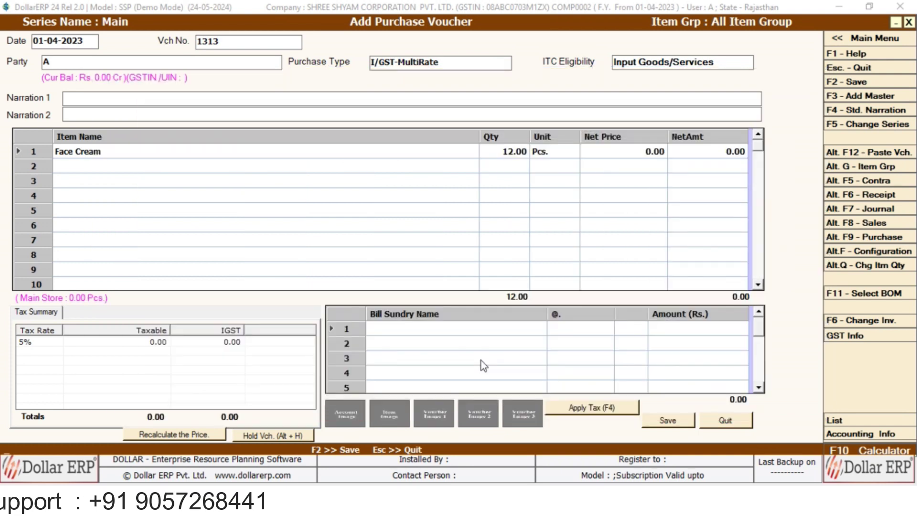
Step: Set the net price of Face Cream to 80
{"action": "key", "text": "Return"}
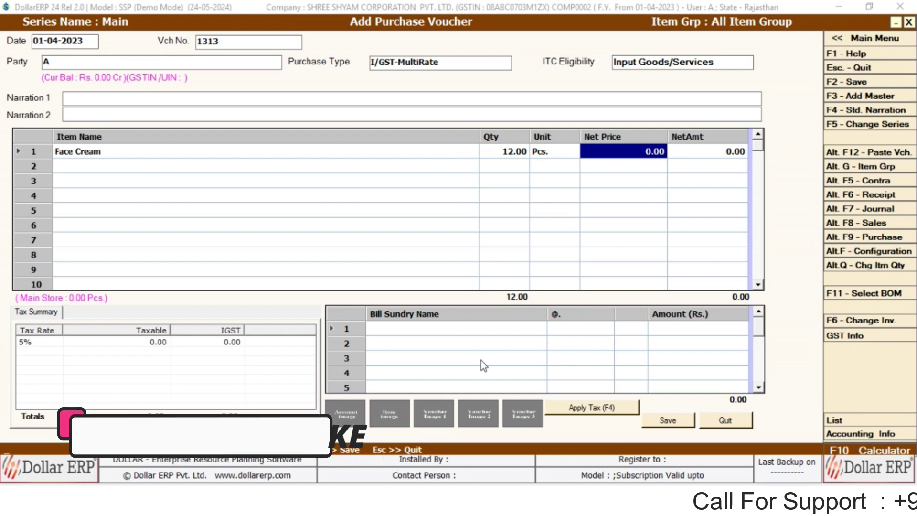
{"action": "type", "text": "80"}
{"action": "key", "text": "Return"}
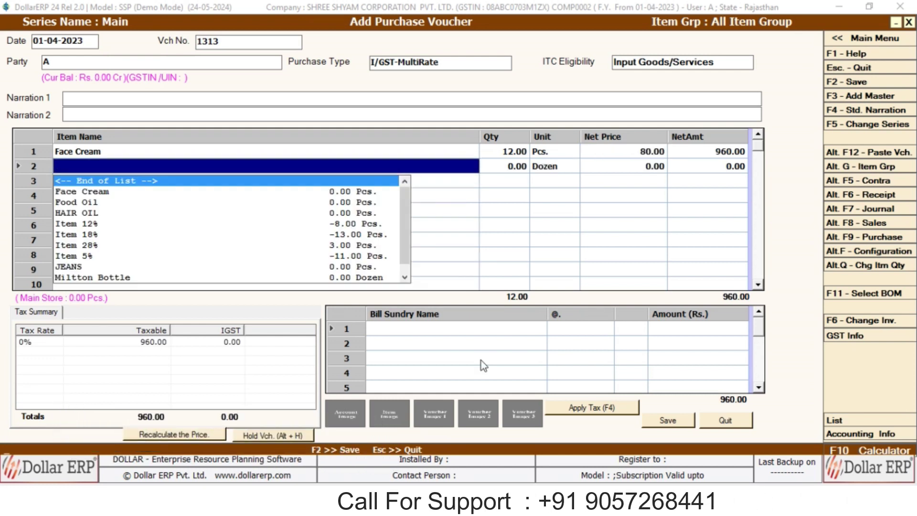
Step: Add Food Oil as the second voucher item with a quantity of 13 Pcs
{"action": "key", "text": "Down"}
{"action": "key", "text": "Down"}
{"action": "key", "text": "Return"}
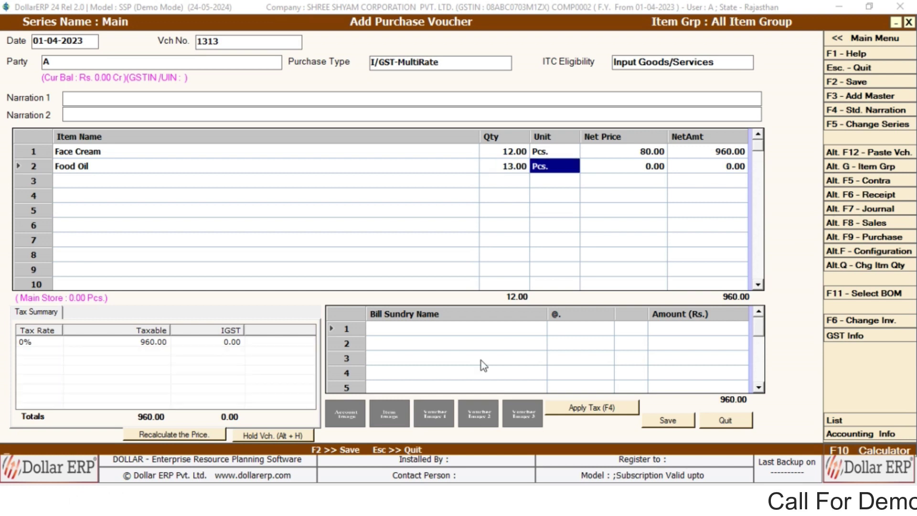
{"action": "key", "text": "Return"}
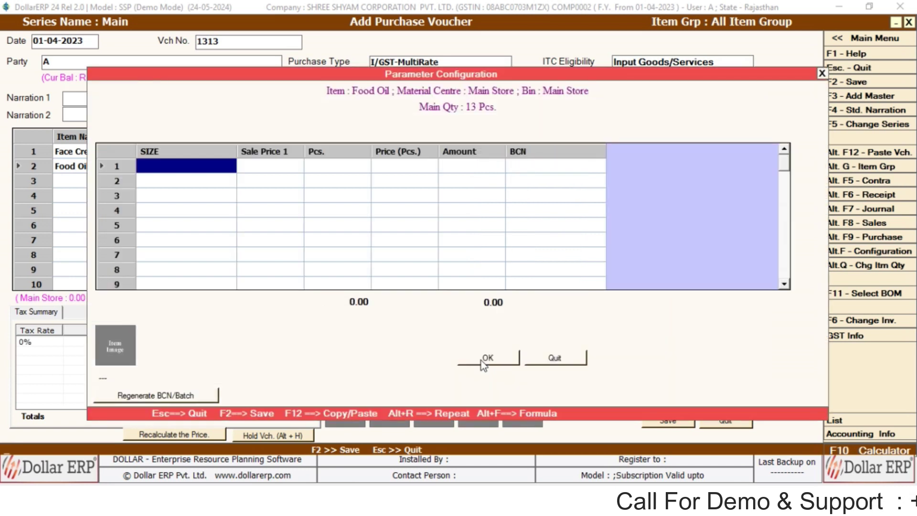
Step: Create a new size parameter value named 5 Ltr and apply it to the Food Oil row
{"action": "key", "text": "Return"}
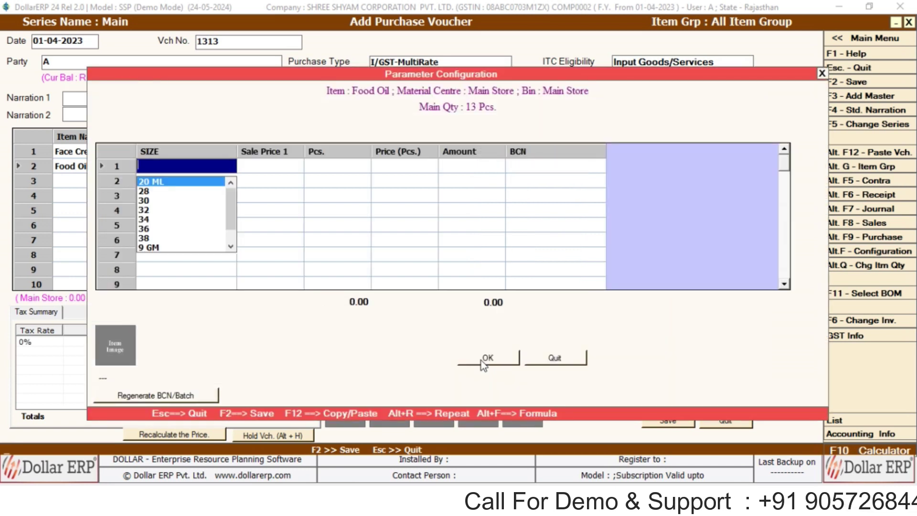
{"action": "key", "text": "Return"}
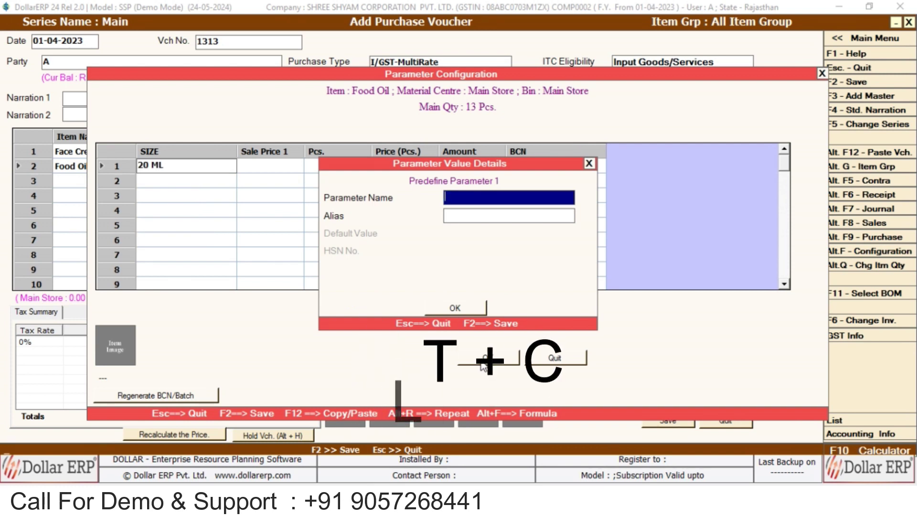
{"action": "type", "text": "5 Ltr"}
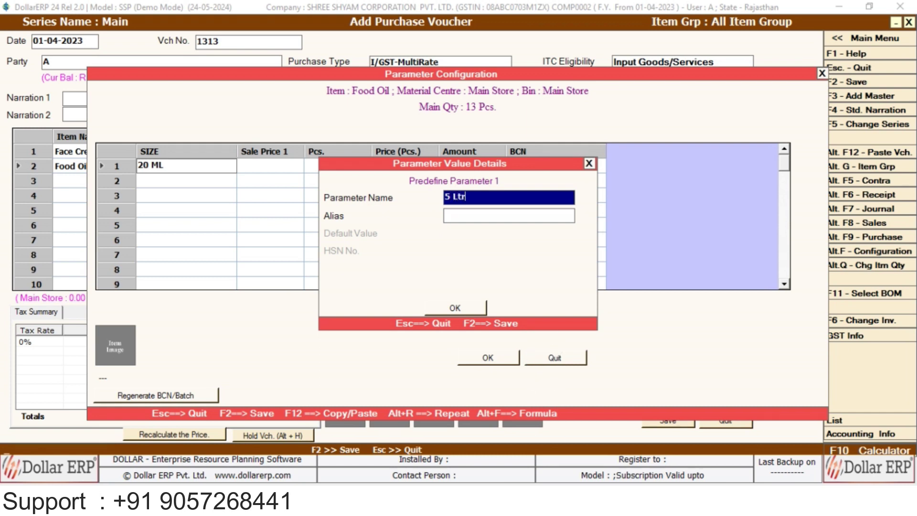
{"action": "key", "text": "Return"}
{"action": "key", "text": "Return"}
{"action": "key", "text": "Return"}
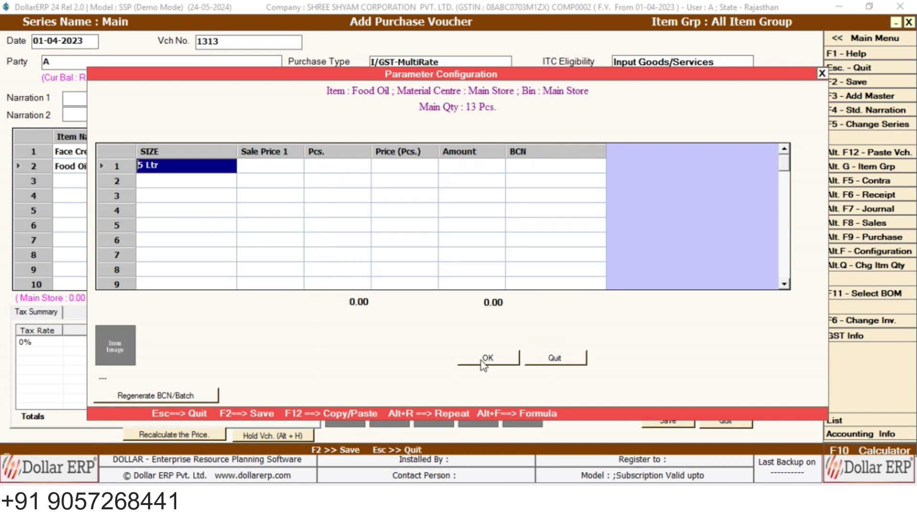
{"action": "key", "text": "Return"}
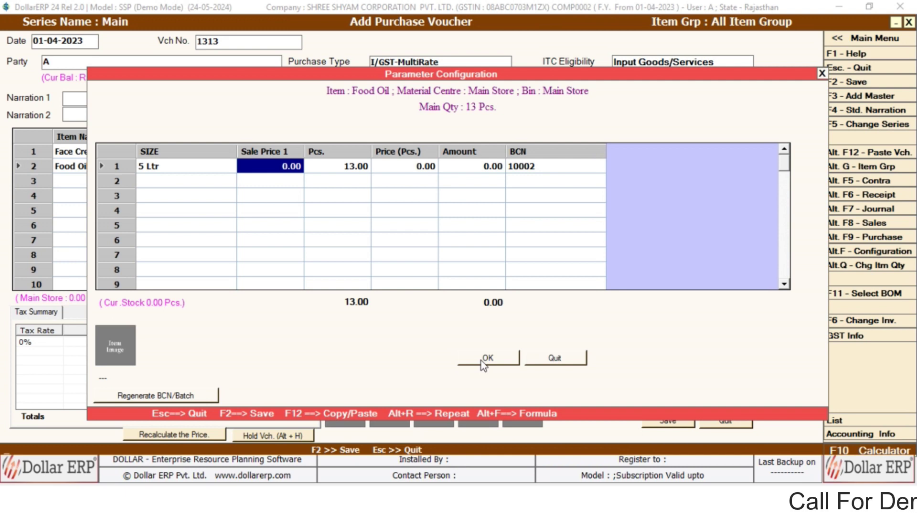
{"action": "key", "text": "Return"}
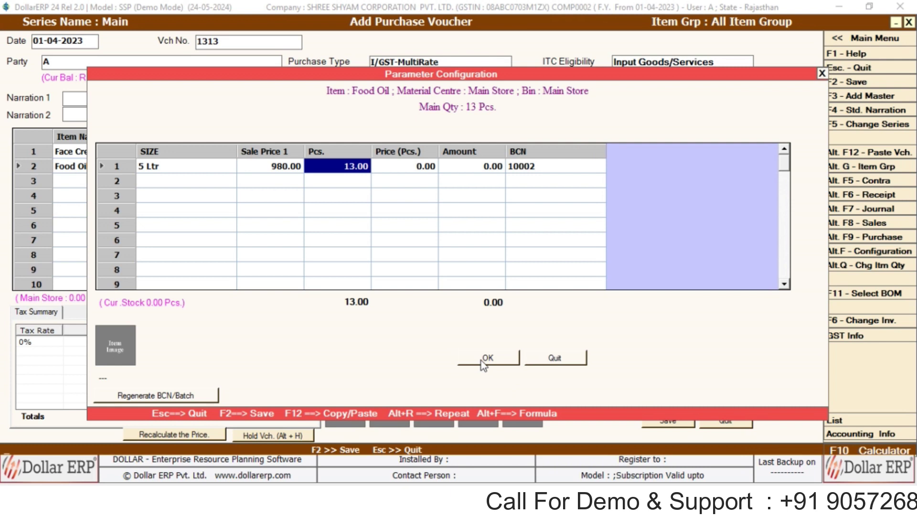
{"action": "key", "text": "Return"}
{"action": "key", "text": "Return"}
{"action": "key", "text": "Return"}
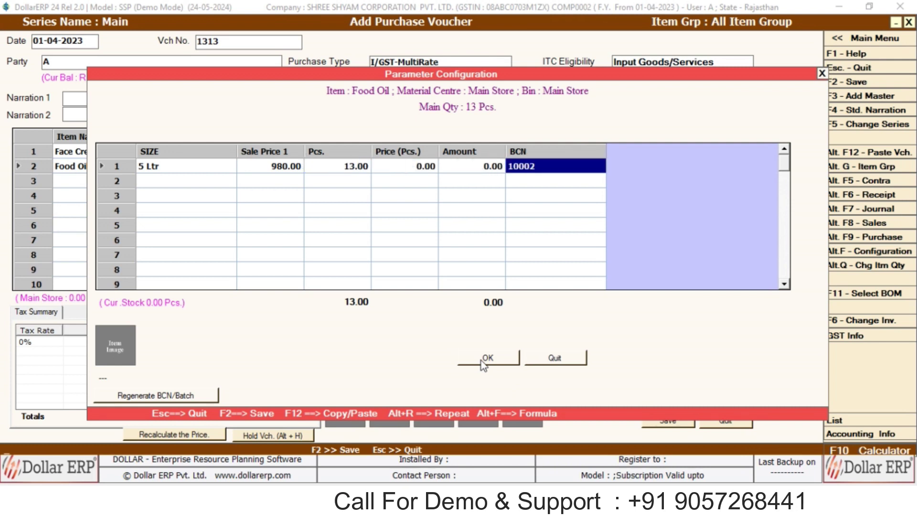
{"action": "key", "text": "ctrl+v"}
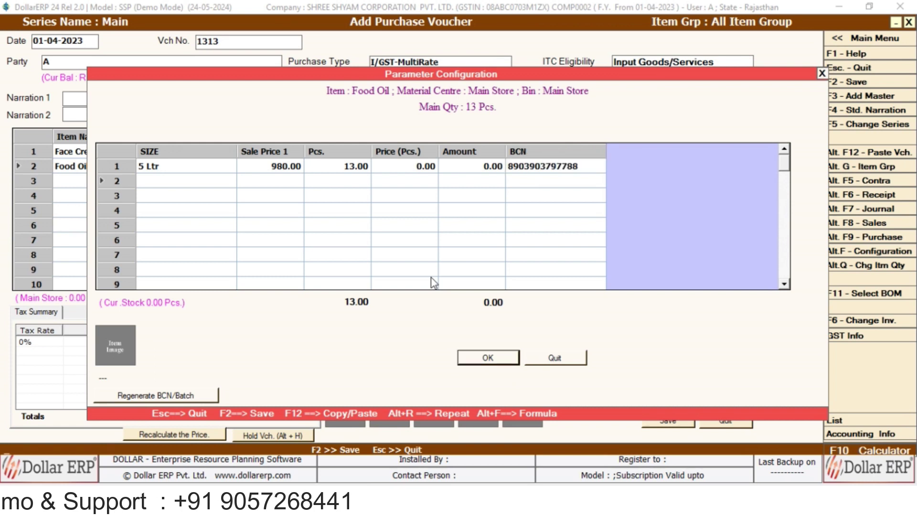
Step: Accept the Food Oil parameter configuration and set the item's net price to 790
{"action": "key", "text": "Return"}
{"action": "type", "text": "790"}
{"action": "key", "text": "Return"}
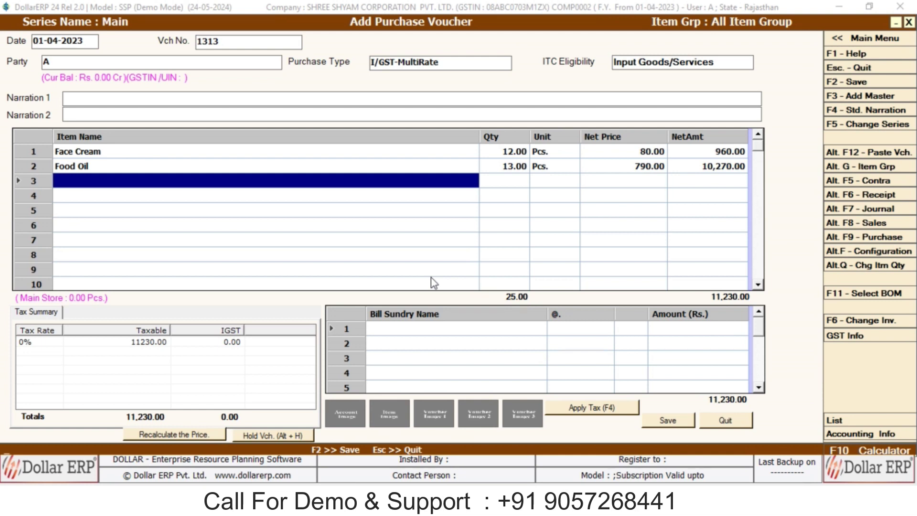
Step: Add JEANS as the third voucher item with a quantity of 5 Pcs
{"action": "type", "text": "jea"}
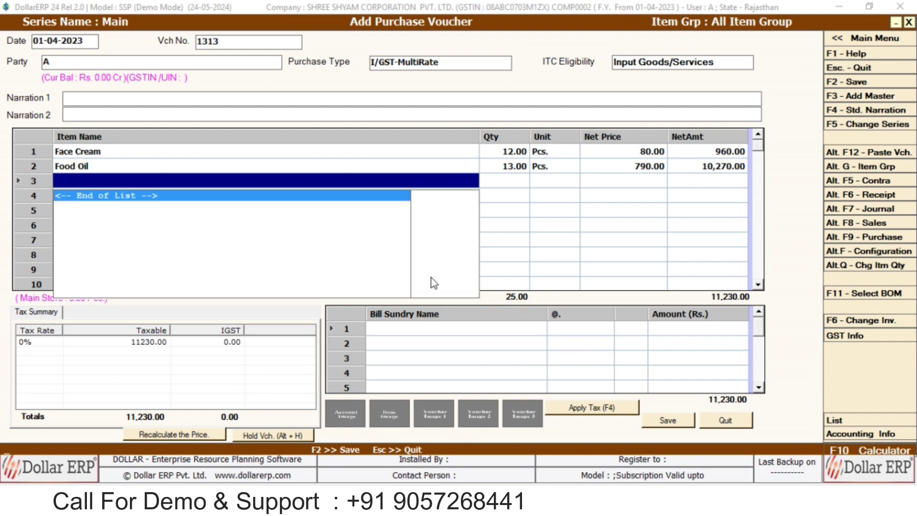
{"action": "key", "text": "Return"}
{"action": "type", "text": "5"}
{"action": "key", "text": "Return"}
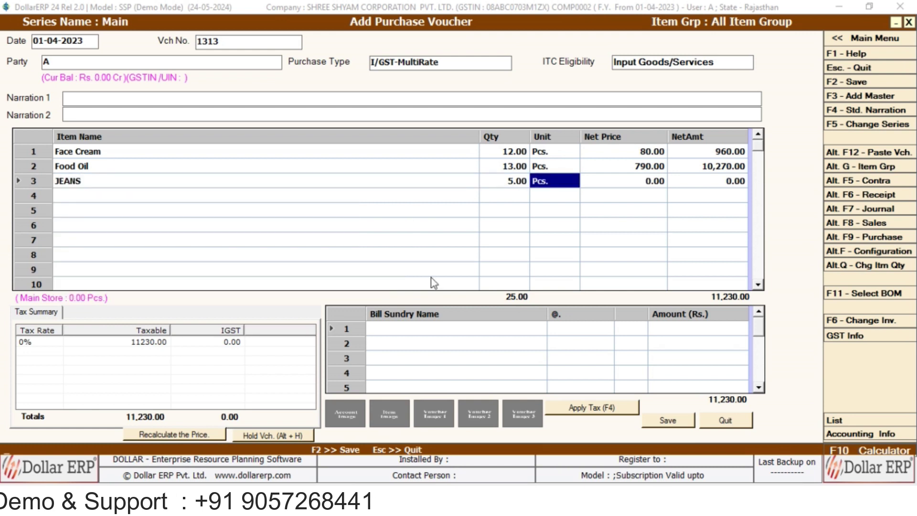
{"action": "key", "text": "Return"}
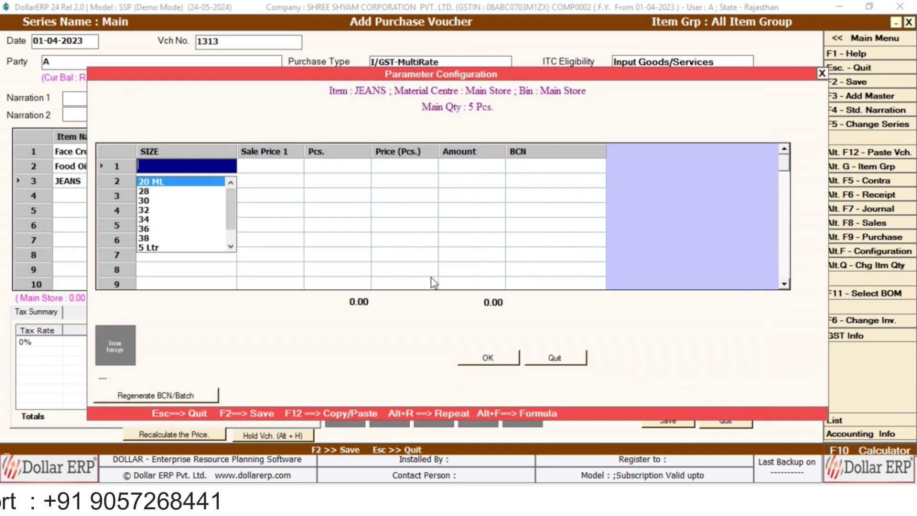
Step: Set the JEANS parameter row to size 30 with a Sale Price 1 of 1,500
{"action": "key", "text": "Down"}
{"action": "key", "text": "Down"}
{"action": "key", "text": "Down"}
{"action": "key", "text": "Down"}
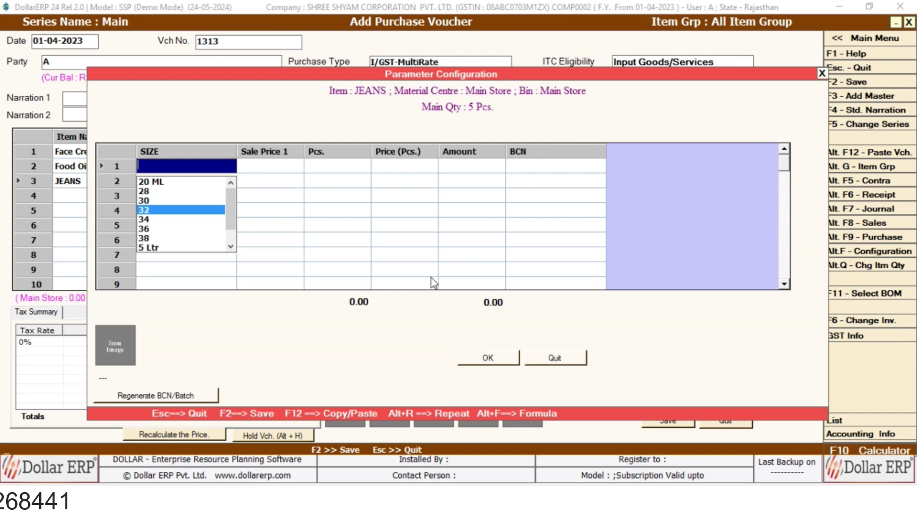
{"action": "key", "text": "Up"}
{"action": "key", "text": "Return"}
{"action": "type", "text": "15"}
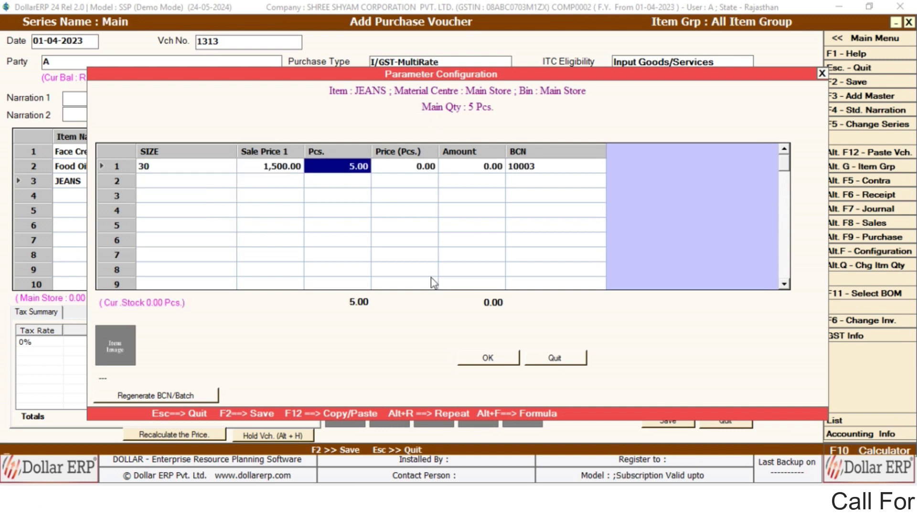
Step: Accept the JEANS parameter configuration with its default BCN and set the item's net price to 800
{"action": "key", "text": "Return"}
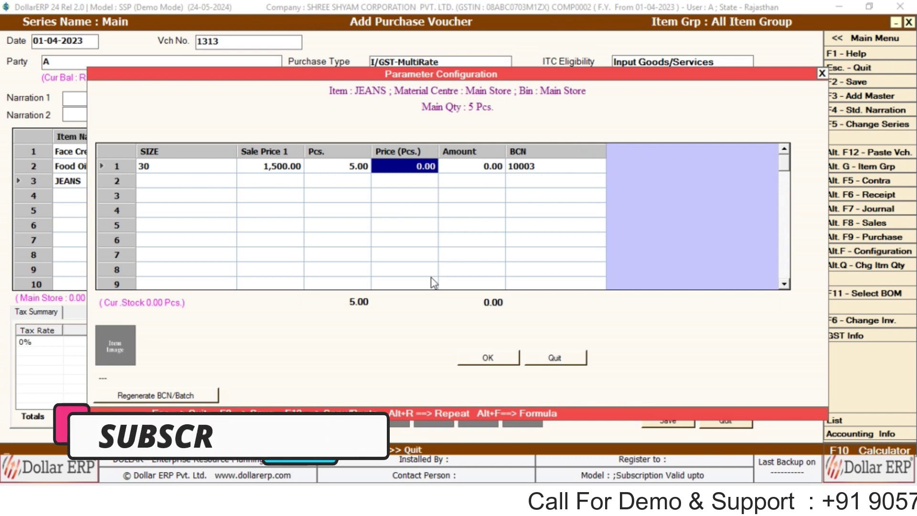
{"action": "key", "text": "Return"}
{"action": "key", "text": "Return"}
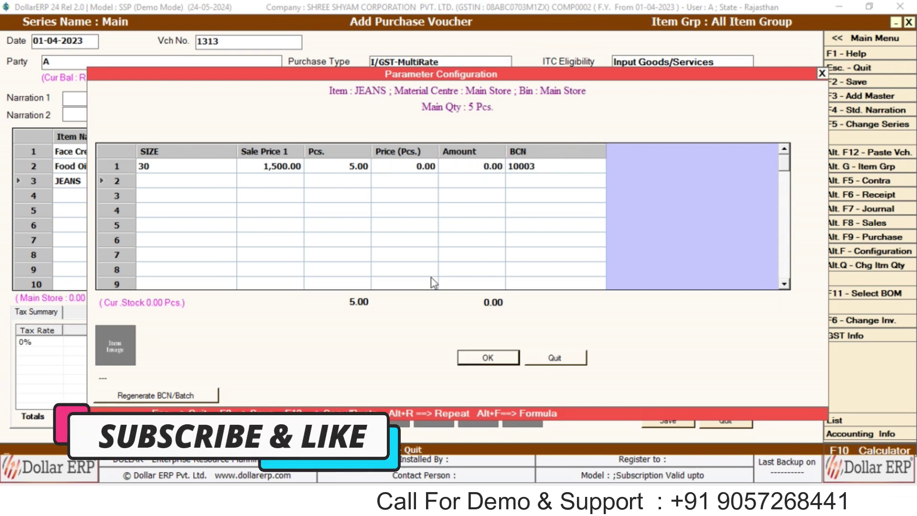
{"action": "key", "text": "Return"}
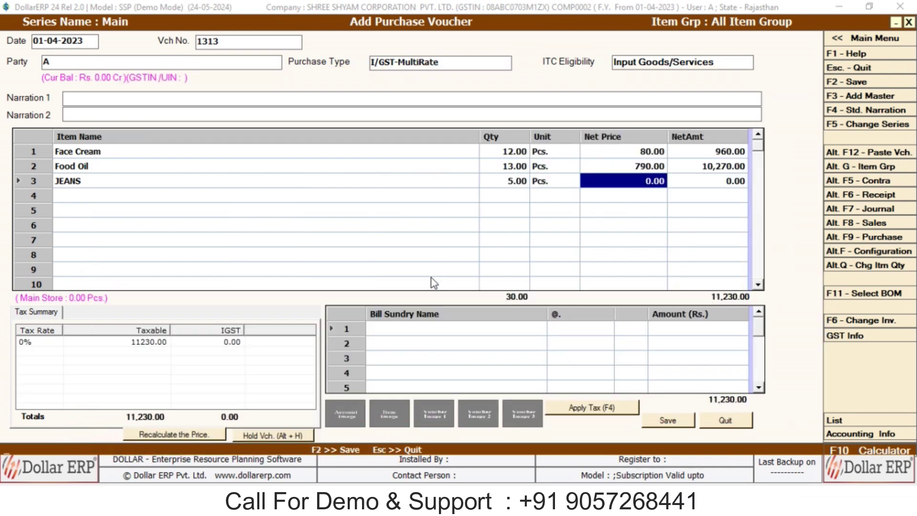
{"action": "type", "text": "800"}
{"action": "key", "text": "Return"}
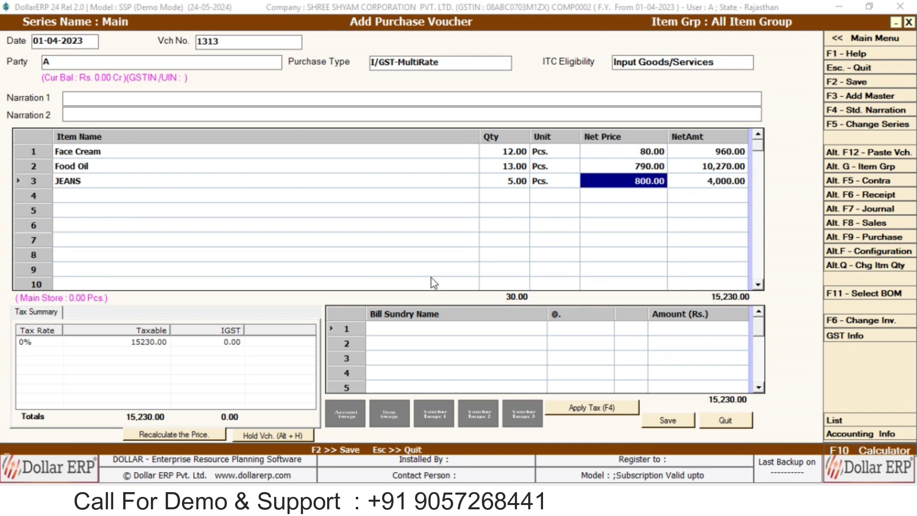
{"action": "key", "text": "Return"}
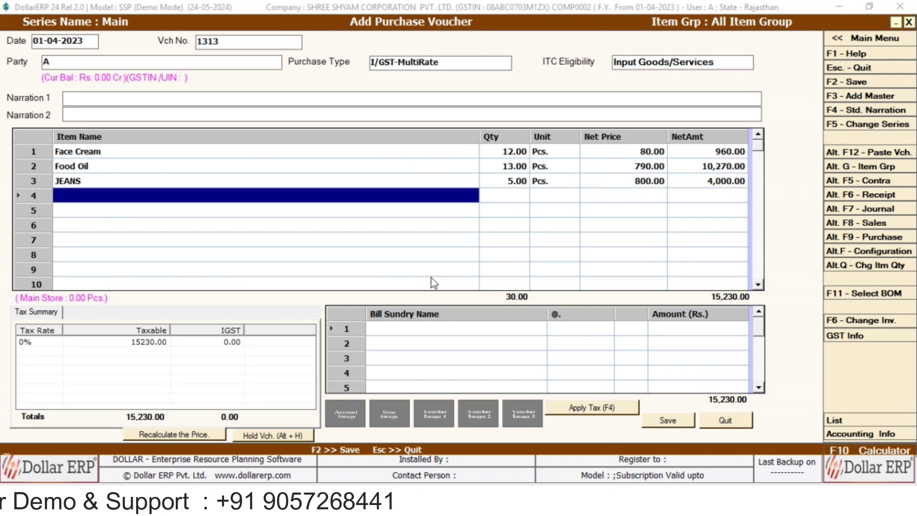
Step: Add T-SHIRT F/S as the fourth voucher item with a quantity of 5 Pcs
{"action": "key", "text": "Down"}
{"action": "key", "text": "Down"}
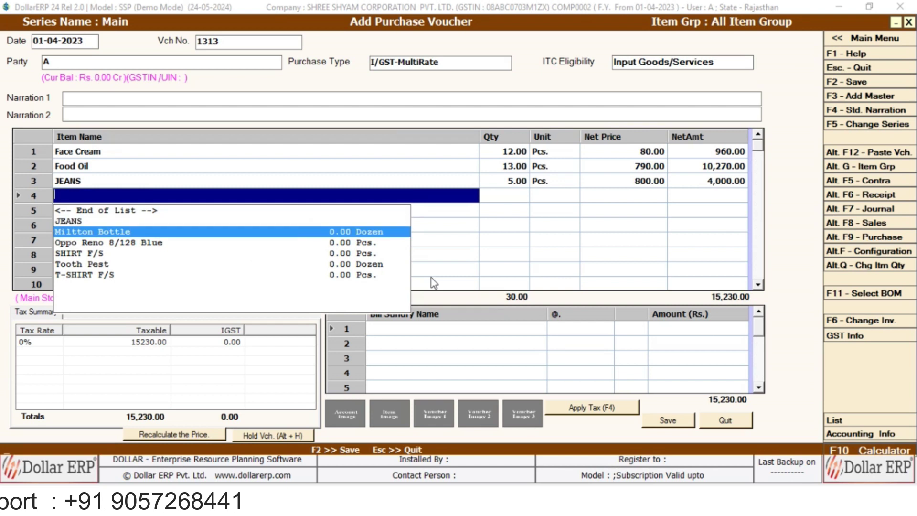
{"action": "key", "text": "Down"}
{"action": "key", "text": "Down"}
{"action": "key", "text": "Down"}
{"action": "key", "text": "Down"}
{"action": "key", "text": "Return"}
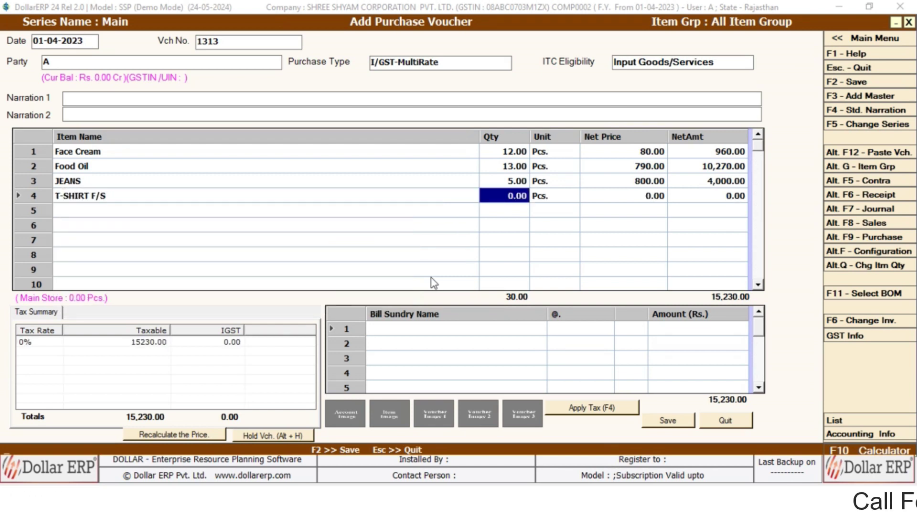
{"action": "type", "text": "5"}
{"action": "key", "text": "Return"}
Step: Configure T-SHIRT F/S as size L with a Sale Price 1 of 400, and set its net price to 200
{"action": "key", "text": "Return"}
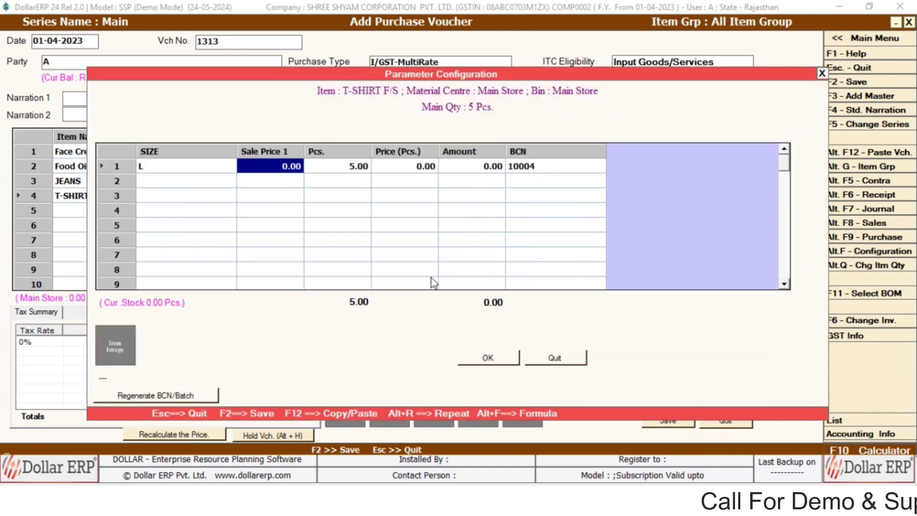
{"action": "key", "text": "Return"}
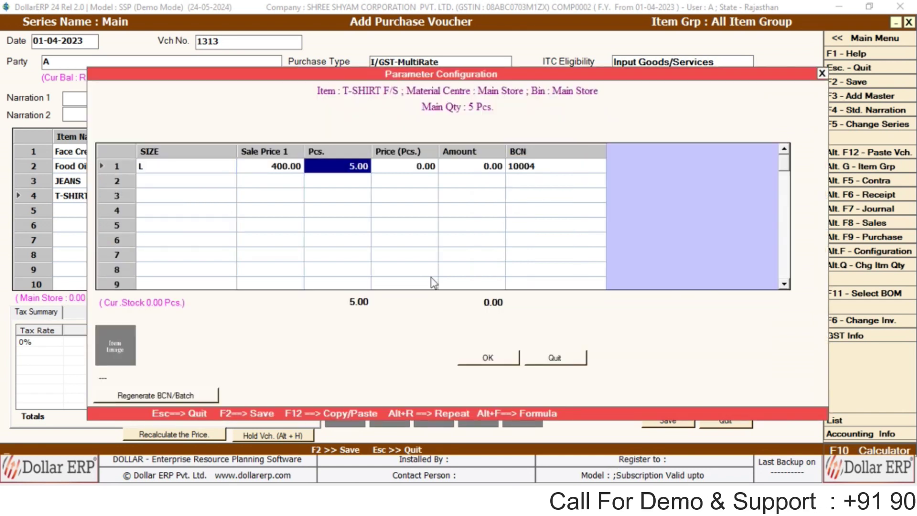
{"action": "key", "text": "F2"}
{"action": "type", "text": "200"}
{"action": "key", "text": "Return"}
{"action": "key", "text": "Return"}
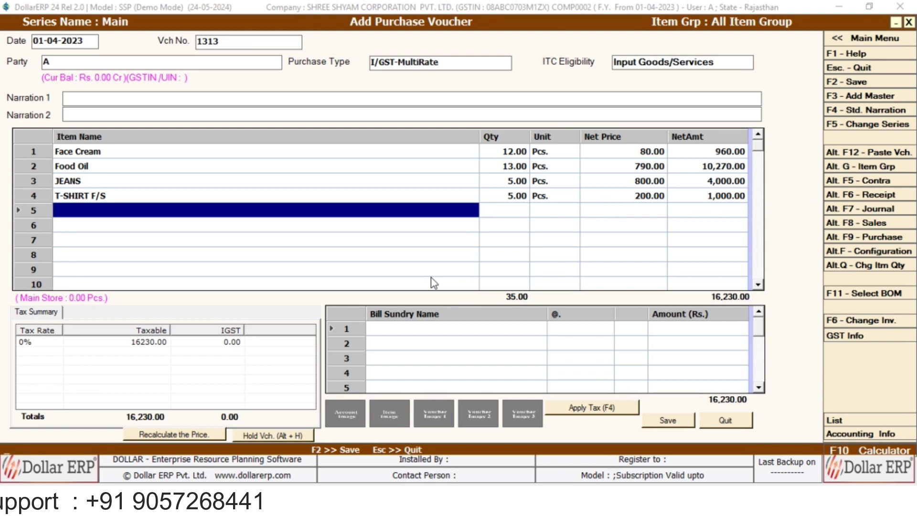
Step: Finish the item list, apply tax to the purchase voucher and save it
{"action": "key", "text": "Return"}
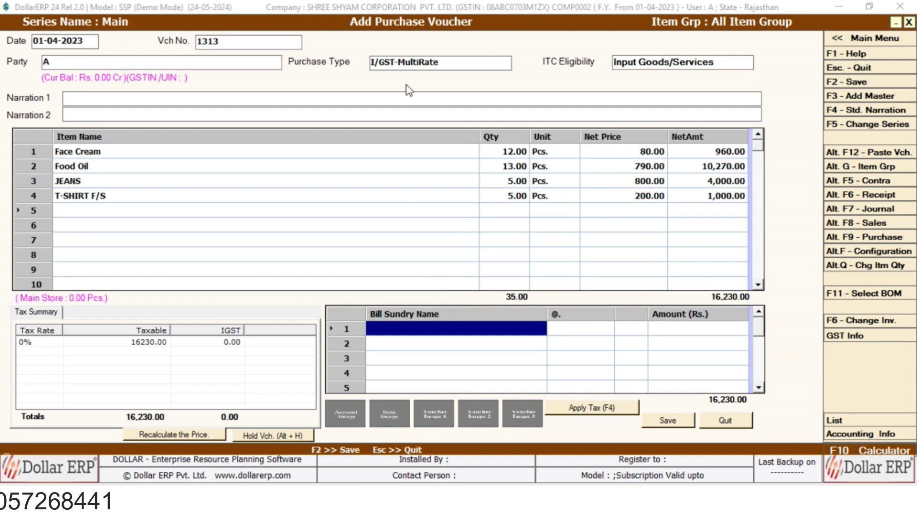
{"action": "left_click", "coordinate": [585, 410]}
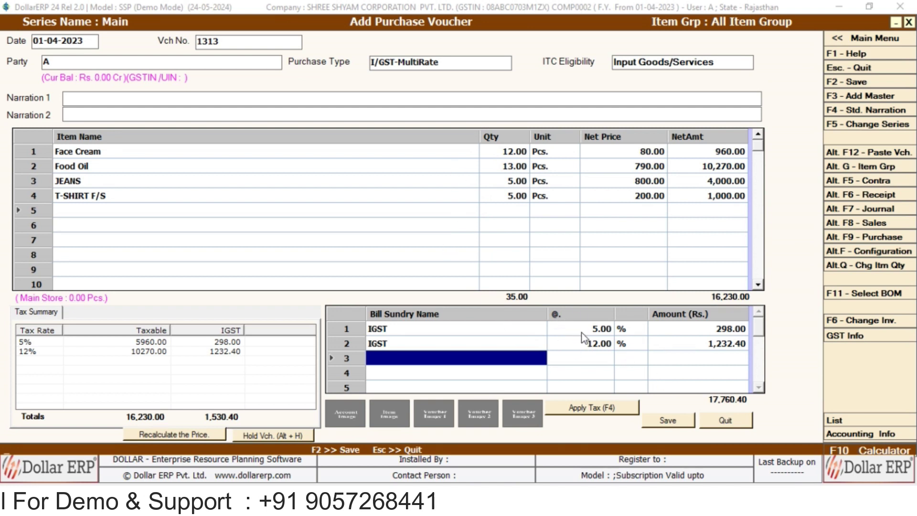
{"action": "left_click", "coordinate": [675, 426]}
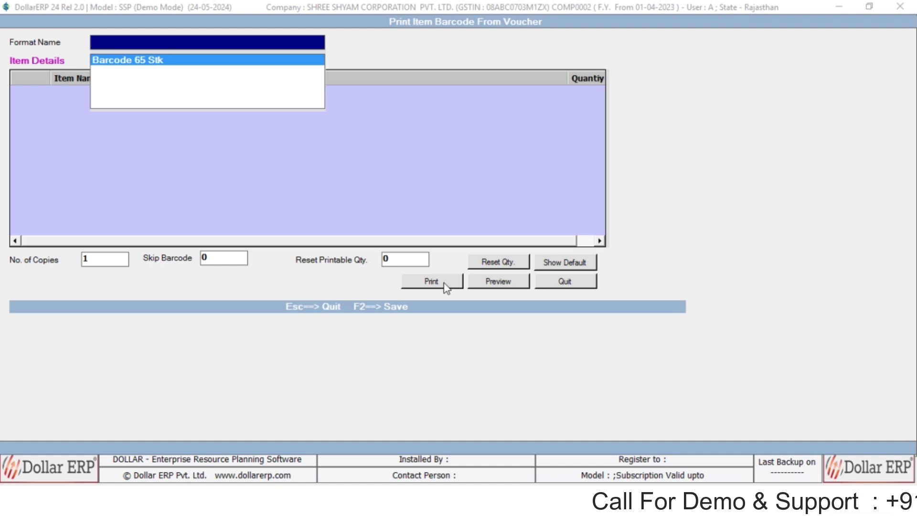
Step: Choose the Barcode 65 Stk format and set the Param Qty of Face Cream and Food Oil to 0
{"action": "key", "text": "Return"}
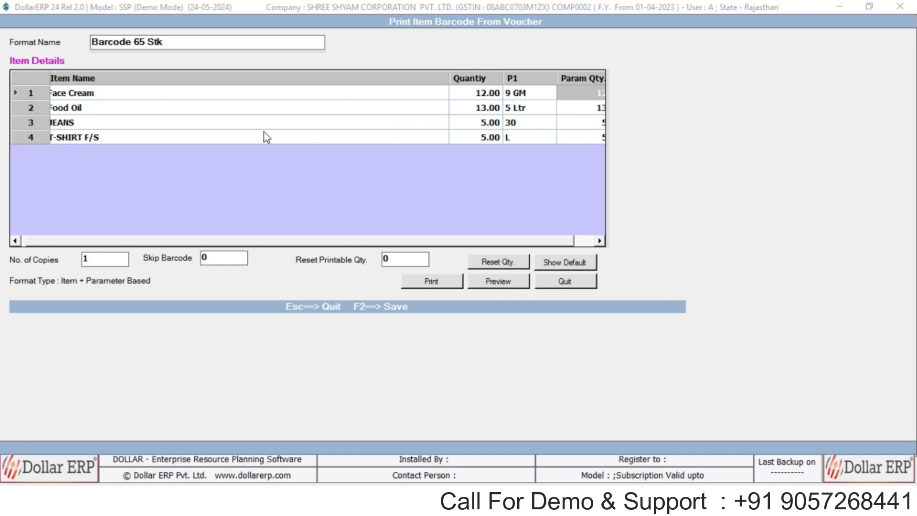
{"action": "left_click_drag", "start_coordinate": [283, 243], "coordinate": [322, 242]}
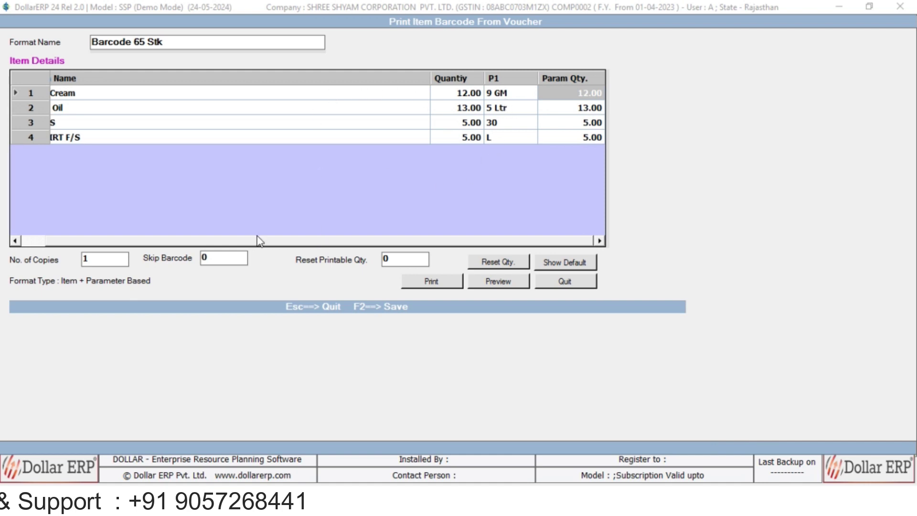
{"action": "left_click_drag", "start_coordinate": [248, 246], "coordinate": [307, 260]}
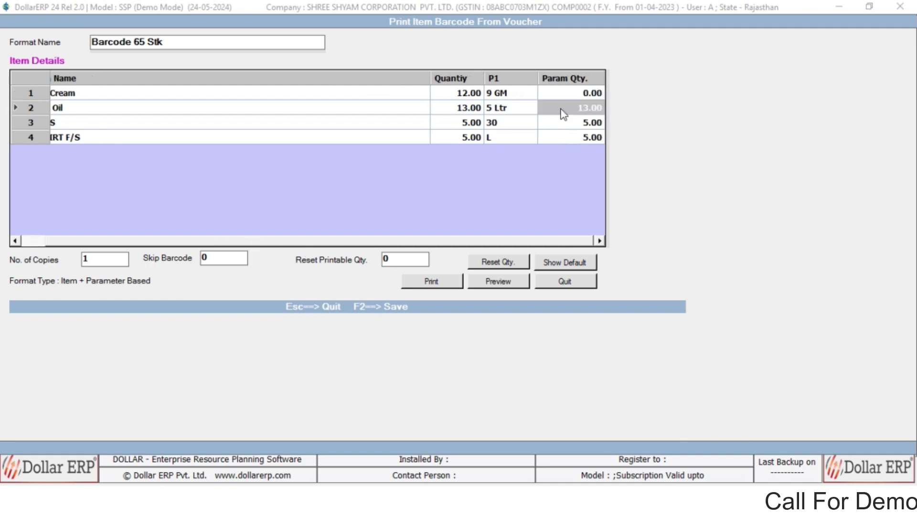
{"action": "key", "text": "Tab"}
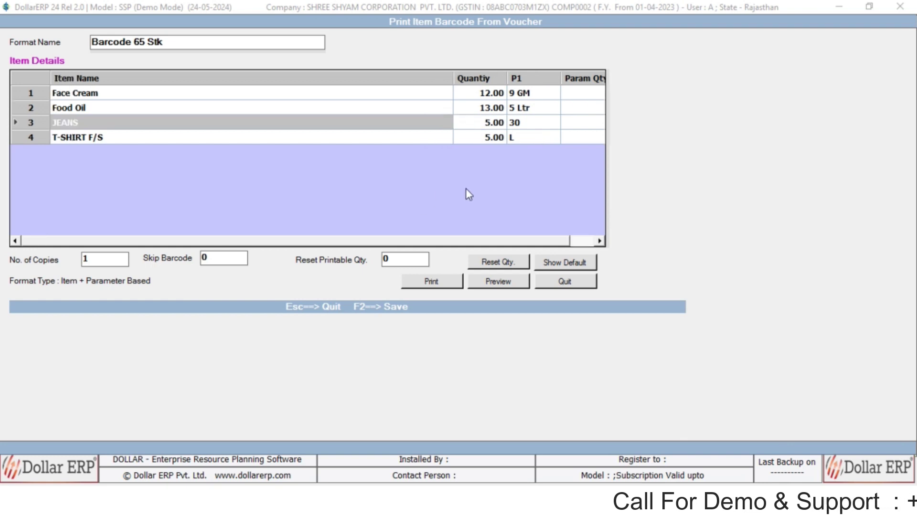
{"action": "key", "text": "Up"}
{"action": "key", "text": "Up"}
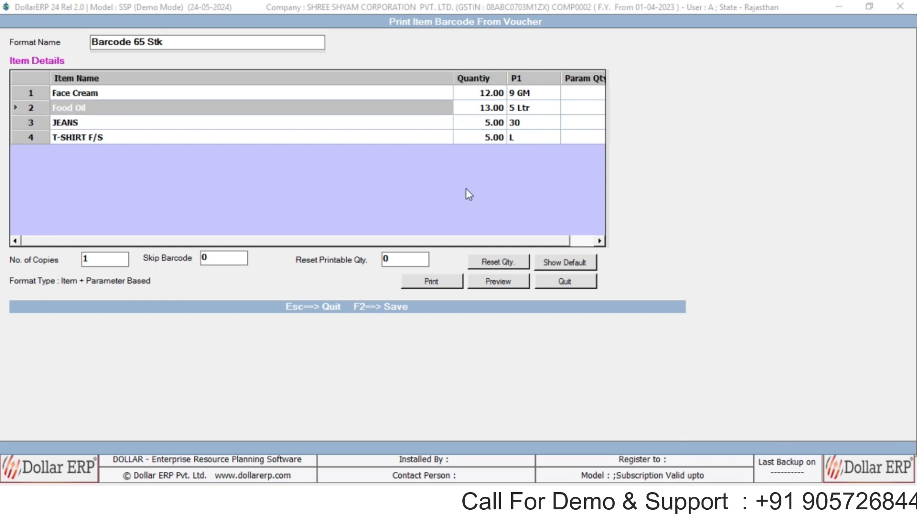
{"action": "key", "text": "Down"}
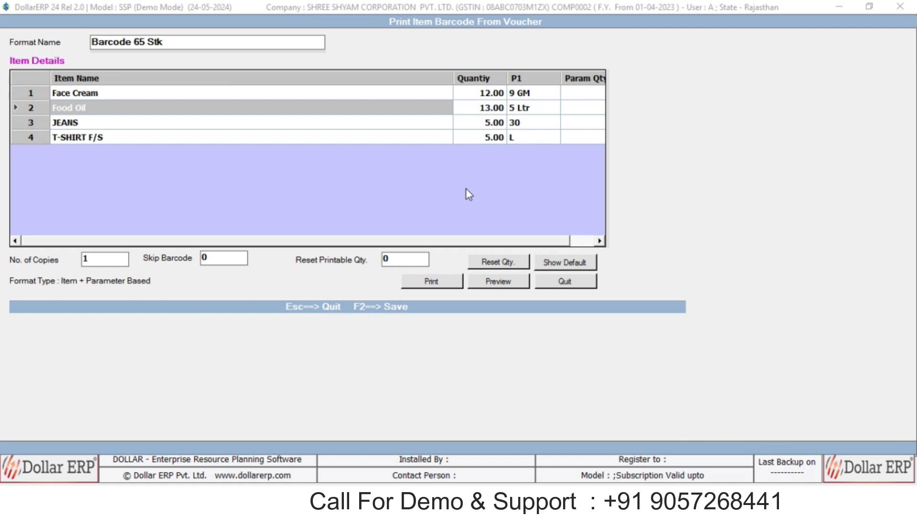
{"action": "key", "text": "Tab"}
{"action": "key", "text": "Tab"}
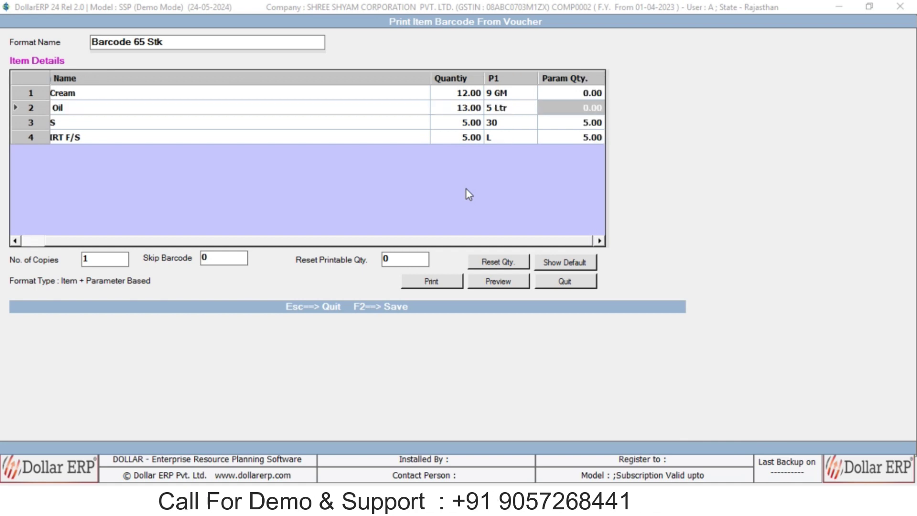
{"action": "key", "text": "Down"}
{"action": "key", "text": "shift+Tab"}
{"action": "key", "text": "shift+Tab"}
{"action": "key", "text": "shift+Tab"}
{"action": "key", "text": "Down"}
{"action": "key", "text": "Up"}
{"action": "key", "text": "Tab"}
{"action": "key", "text": "Tab"}
{"action": "key", "text": "Down"}
{"action": "key", "text": "Up"}
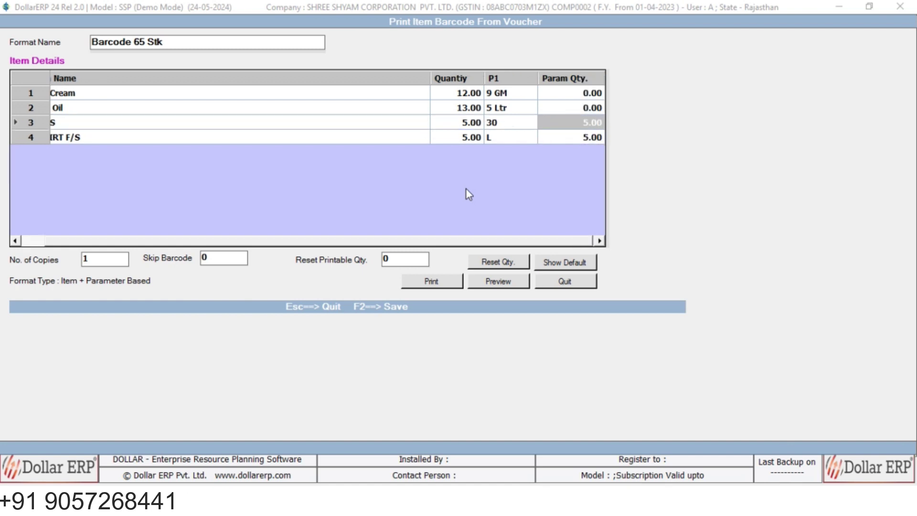
Step: Preview the barcode label sheet for the JEANS and T-SHIRT F/S items
{"action": "left_click", "coordinate": [489, 286]}
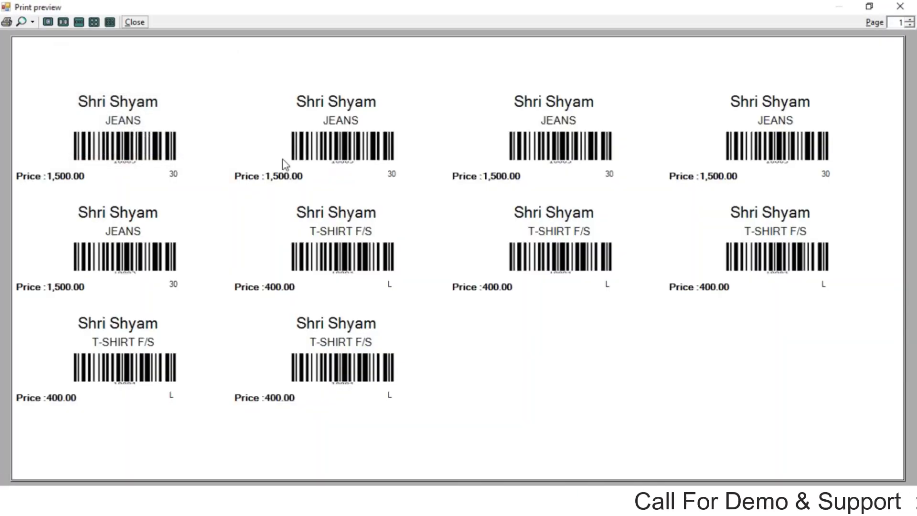
{"action": "left_click", "coordinate": [283, 159]}
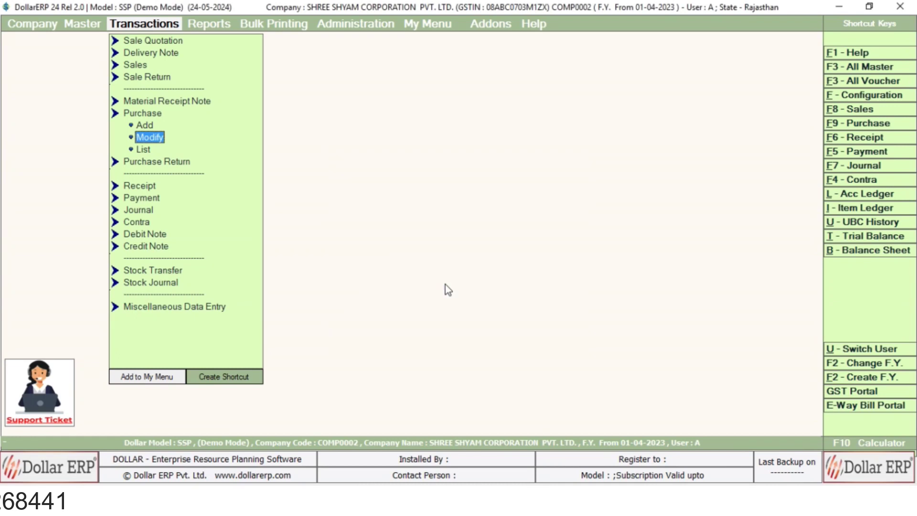
Step: Start a new sale voucher in the Est series for the Cash party with sale type L/GST-TaxIncl
{"action": "key", "text": "Left"}
{"action": "key", "text": "Left"}
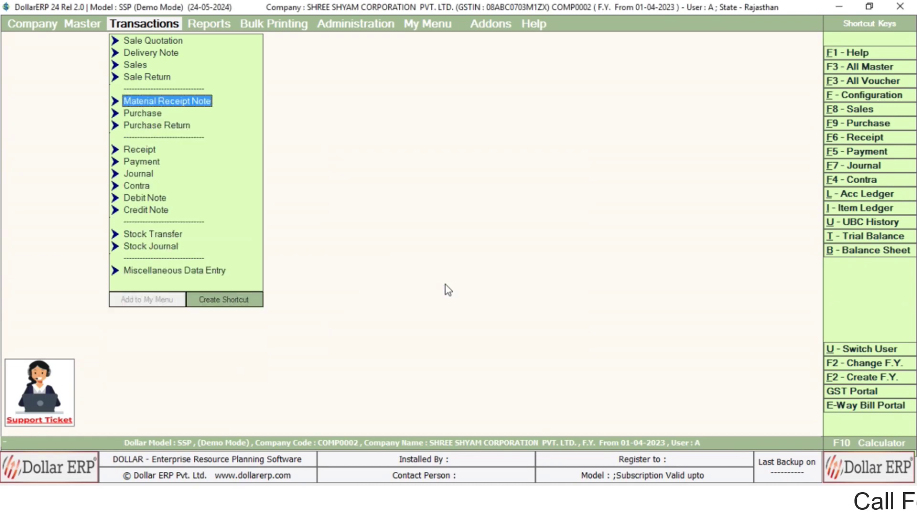
{"action": "key", "text": "Return"}
{"action": "key", "text": "Return"}
{"action": "key", "text": "Return"}
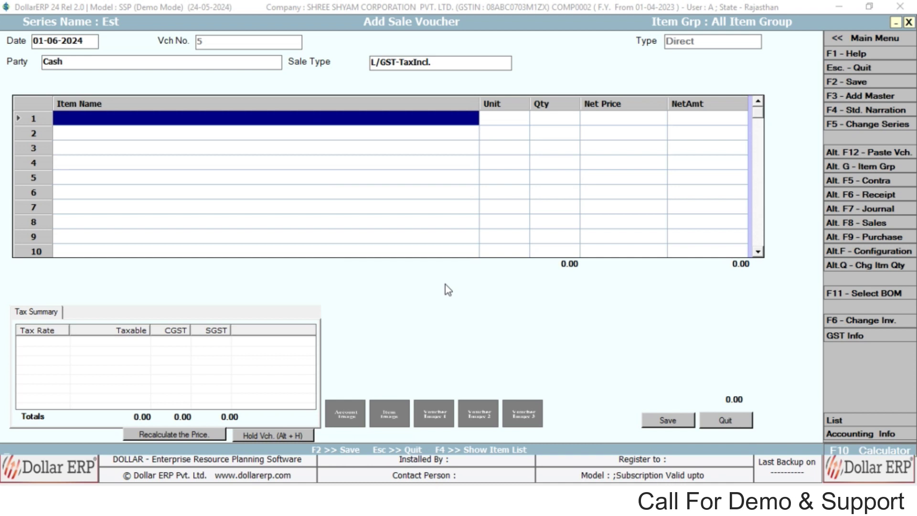
Step: Add JEANS and T-SHIRT F/S to the sale voucher, one piece each
{"action": "type", "text": "JEANS"}
{"action": "key", "text": "Return"}
{"action": "key", "text": "Return"}
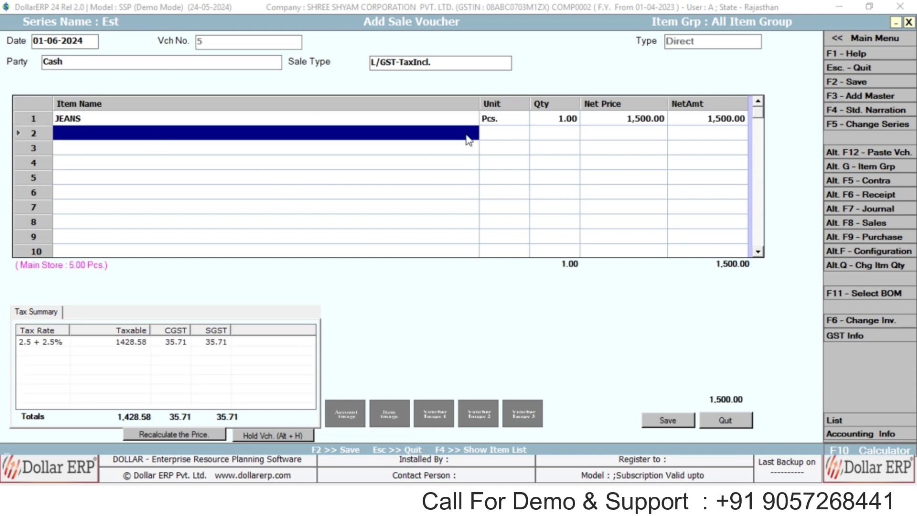
{"action": "type", "text": "T-SHIRT F/S"}
{"action": "key", "text": "Return"}
{"action": "key", "text": "Return"}
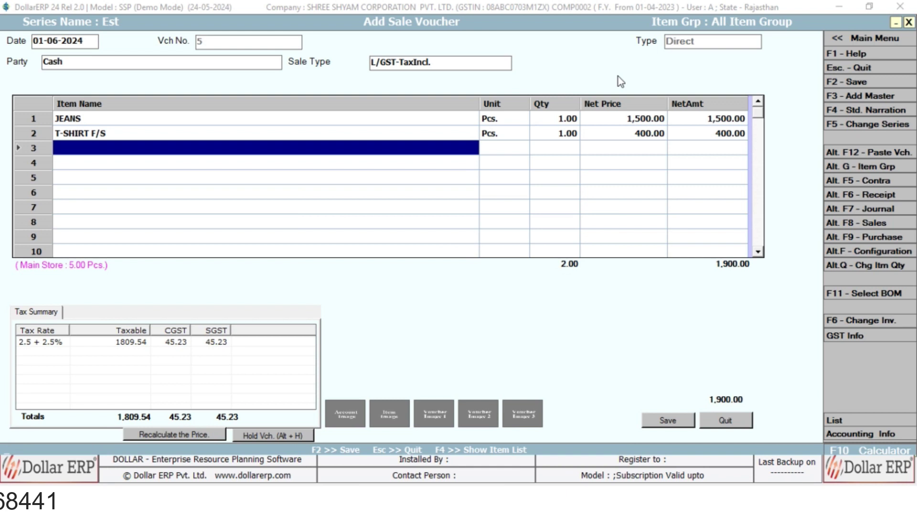
Step: Save the sale voucher dated 12-04-2023 with the full amount settled in cash, and preview its Slip invoice
{"action": "key", "text": "F2"}
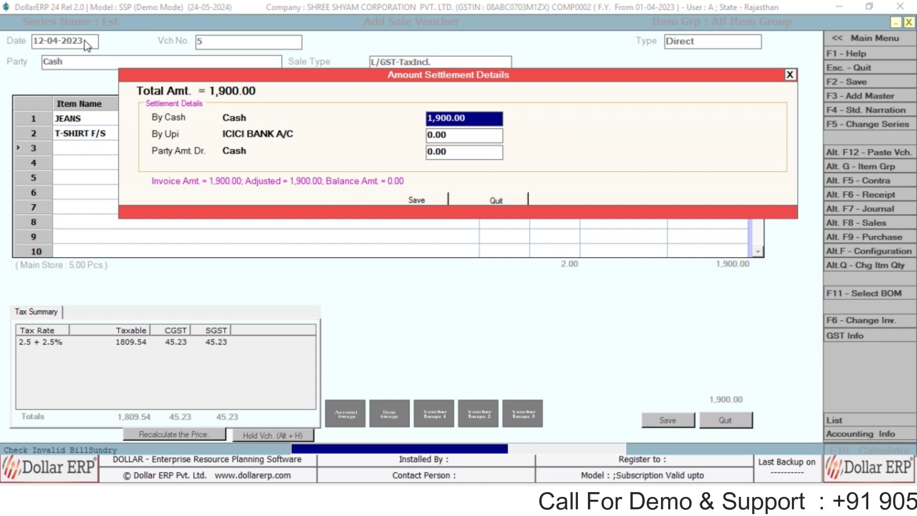
{"action": "key", "text": "F2"}
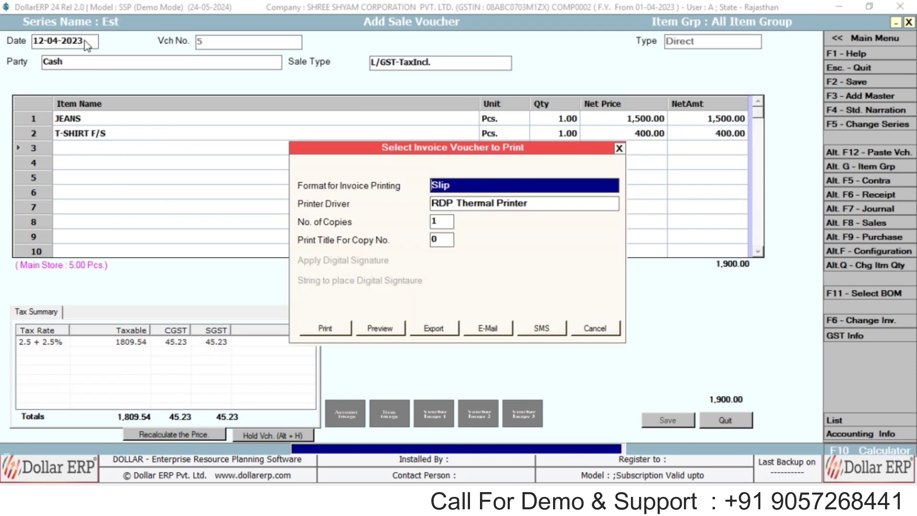
{"action": "left_click", "coordinate": [393, 328]}
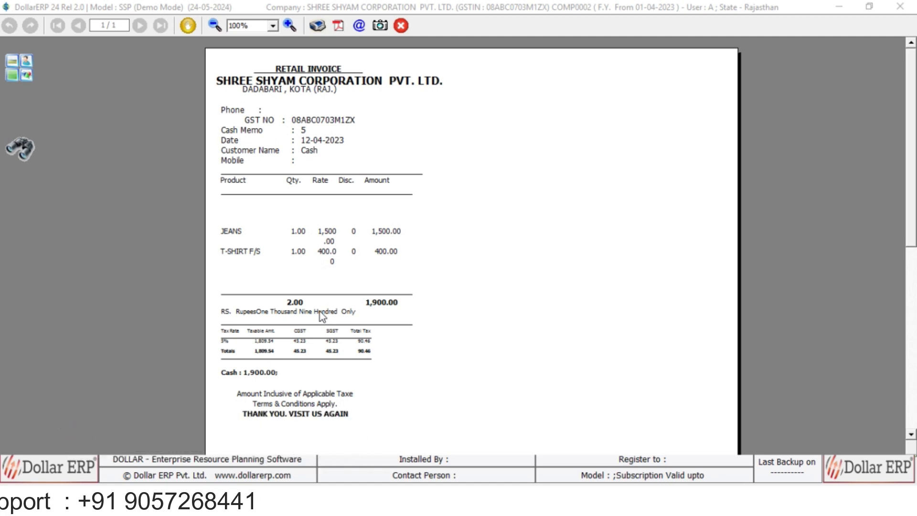
Step: Close the sale invoice and voucher, and run the detailed Stock Status report for all items from 01-04-2023 to 16-04-2023
{"action": "key", "text": "Escape"}
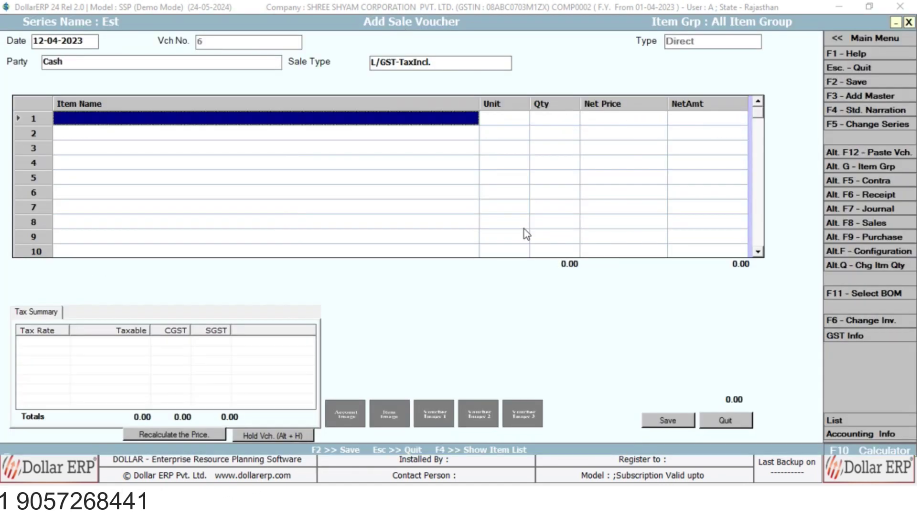
{"action": "key", "text": "Escape"}
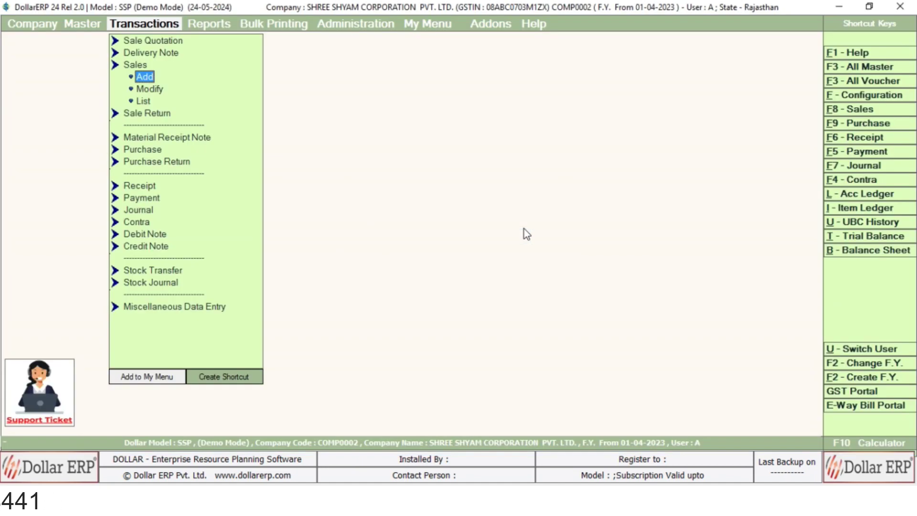
{"action": "key", "text": "Right"}
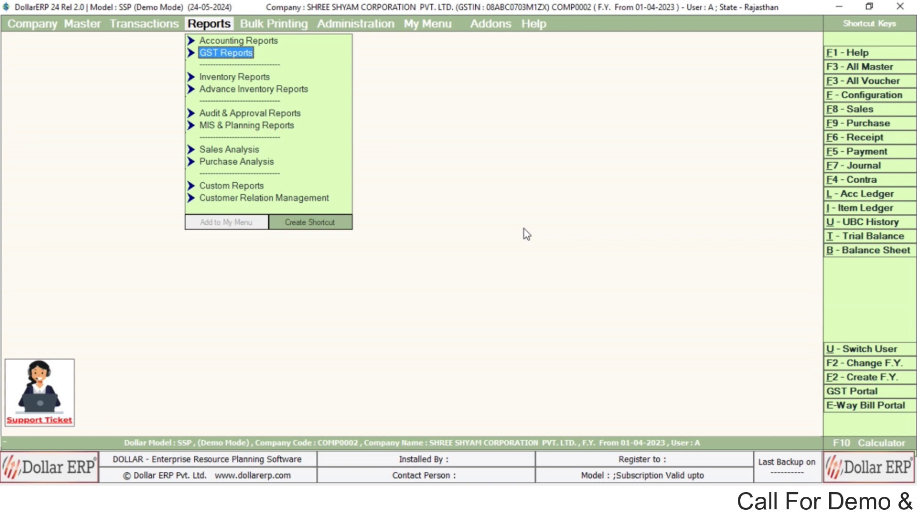
{"action": "key", "text": "Down"}
{"action": "key", "text": "Down"}
{"action": "key", "text": "Up"}
{"action": "key", "text": "Return"}
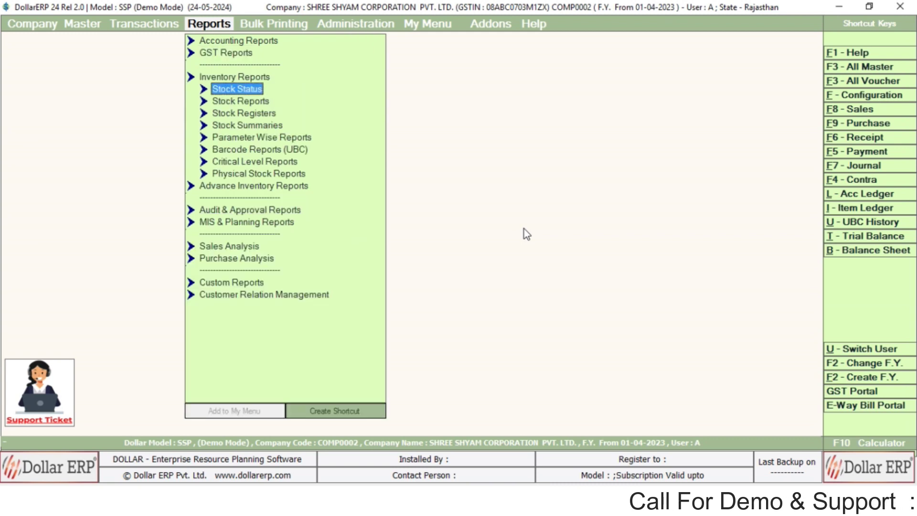
{"action": "key", "text": "Down"}
{"action": "key", "text": "Up"}
{"action": "key", "text": "Return"}
{"action": "key", "text": "Down"}
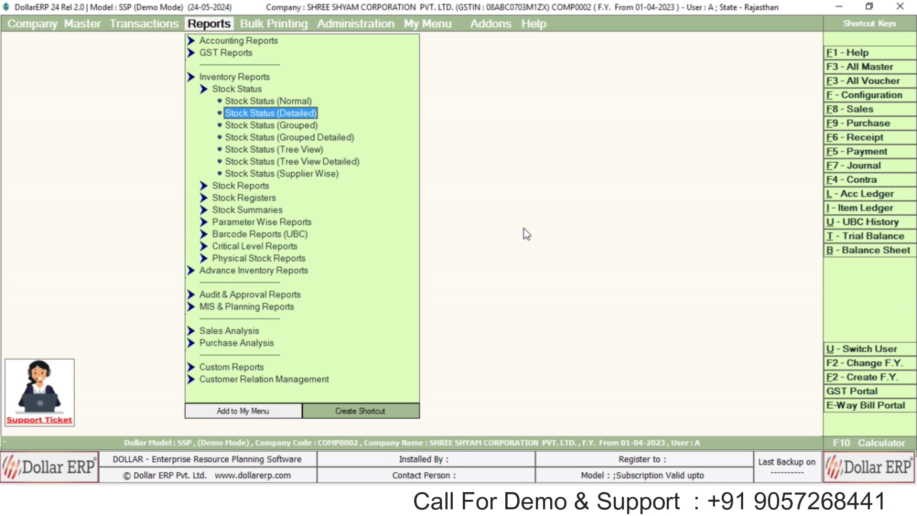
{"action": "key", "text": "Return"}
{"action": "key", "text": "Return"}
{"action": "key", "text": "Return"}
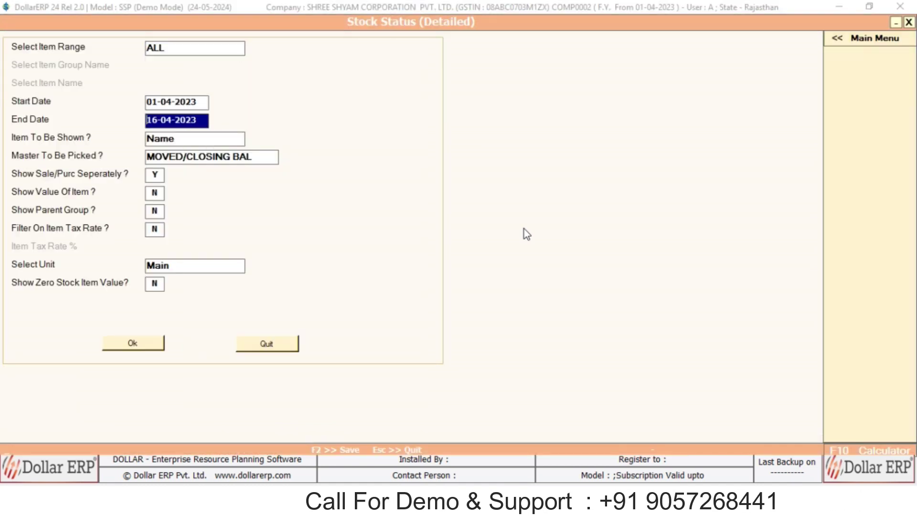
{"action": "key", "text": "F2"}
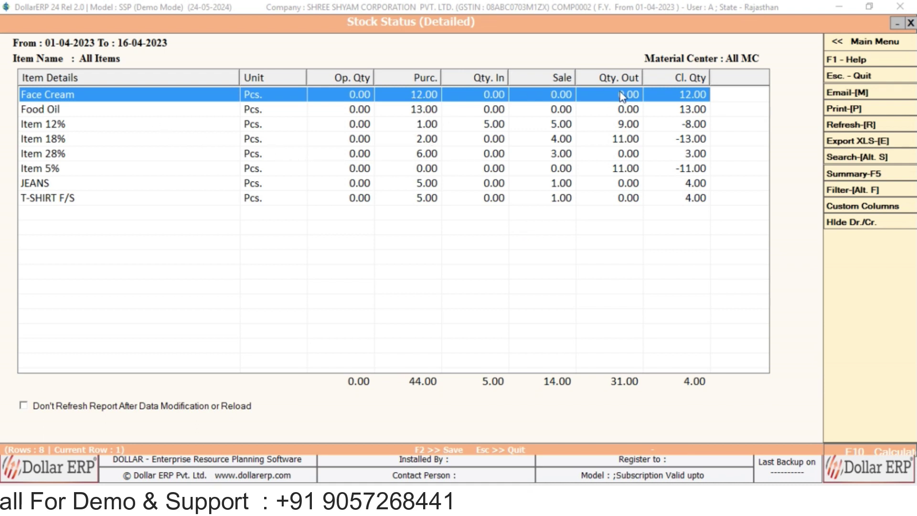
Step: Examine the stock row of T-SHIRT F/S and the item-wise report of JEANS, and close the stock reports
{"action": "left_click", "coordinate": [422, 111]}
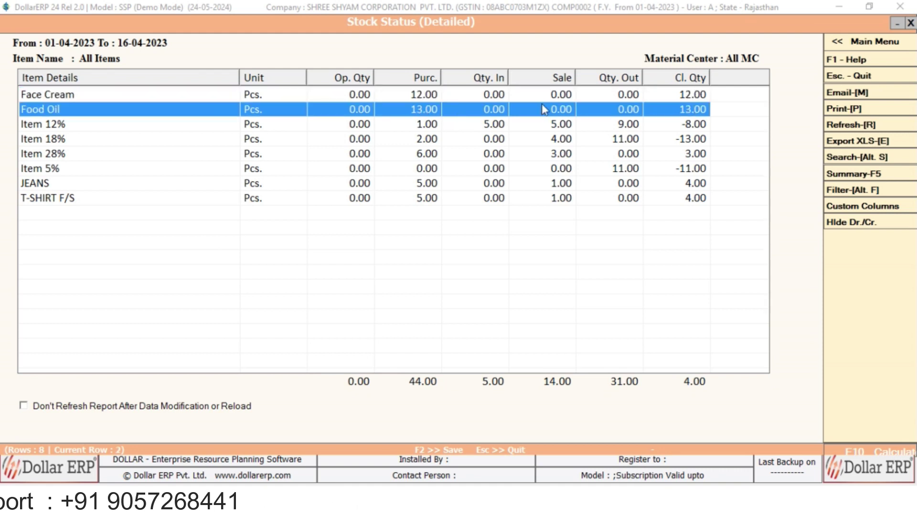
{"action": "left_click", "coordinate": [429, 195]}
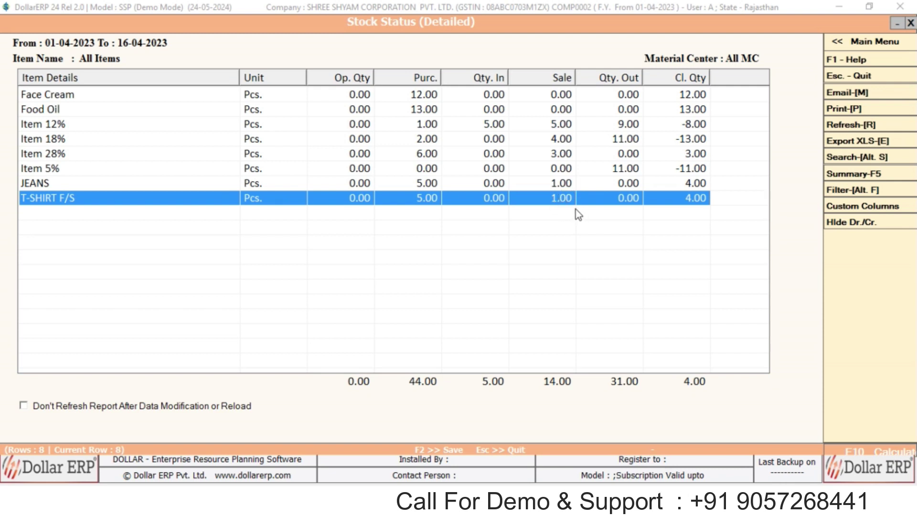
{"action": "left_click", "coordinate": [562, 185]}
{"action": "double_click", "coordinate": [562, 186]}
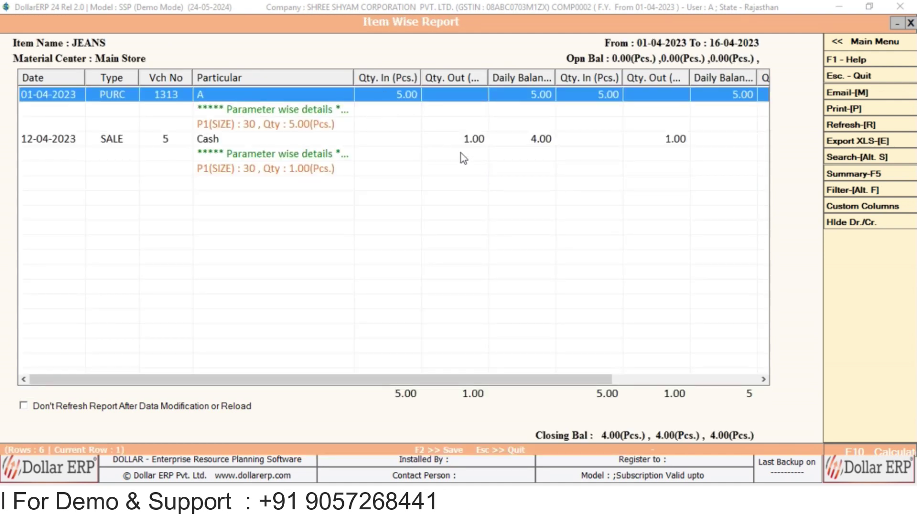
{"action": "key", "text": "Escape"}
{"action": "key", "text": "Escape"}
{"action": "key", "text": "Escape"}
{"action": "key", "text": "Escape"}
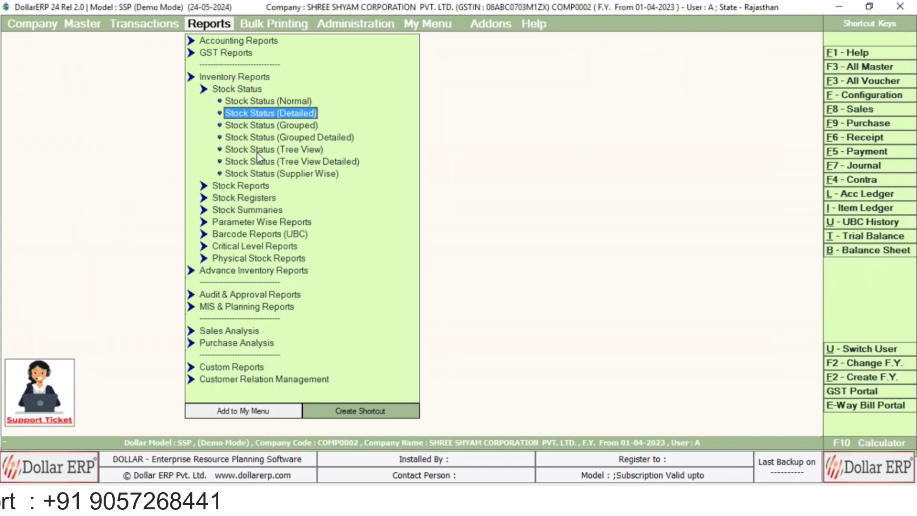
Step: Run the Barcode Stock Detailed report for all items from 01-04-2023 to 16-04-2023, and widen its UBC column to fit the full barcodes
{"action": "key", "text": "Escape"}
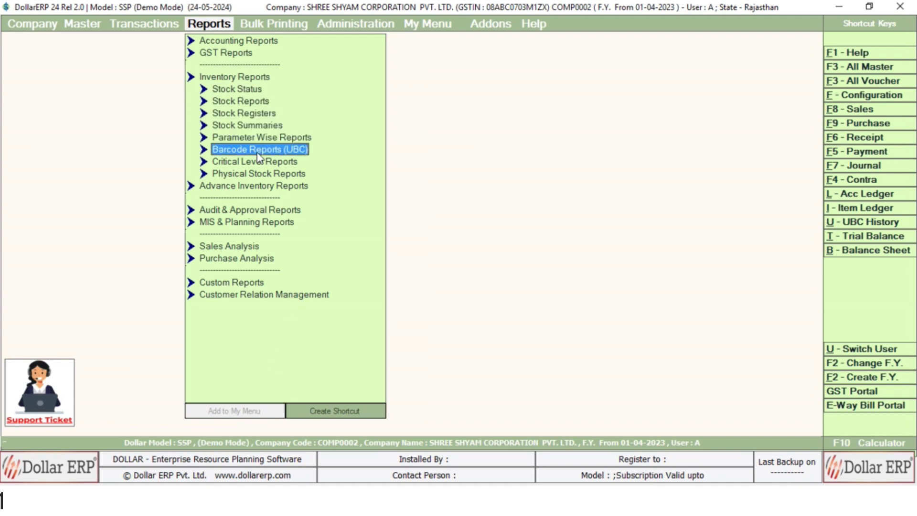
{"action": "key", "text": "Return"}
{"action": "key", "text": "Down"}
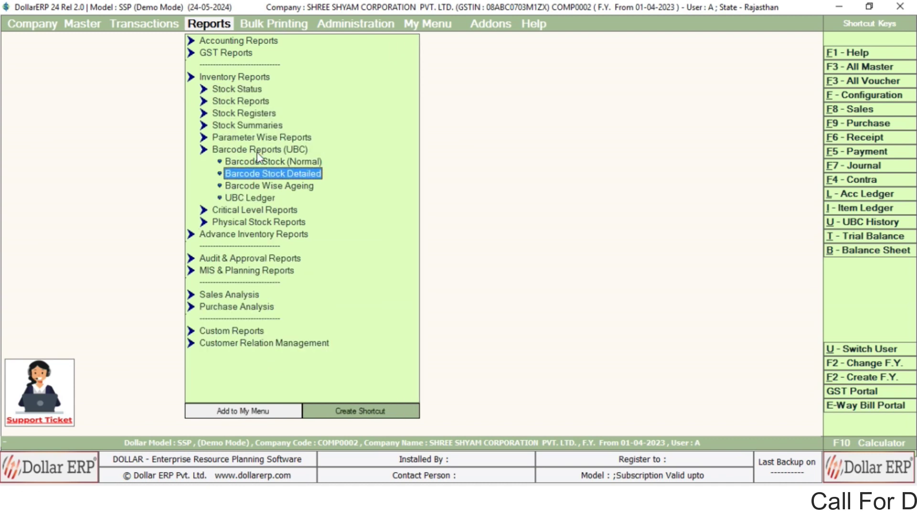
{"action": "key", "text": "Return"}
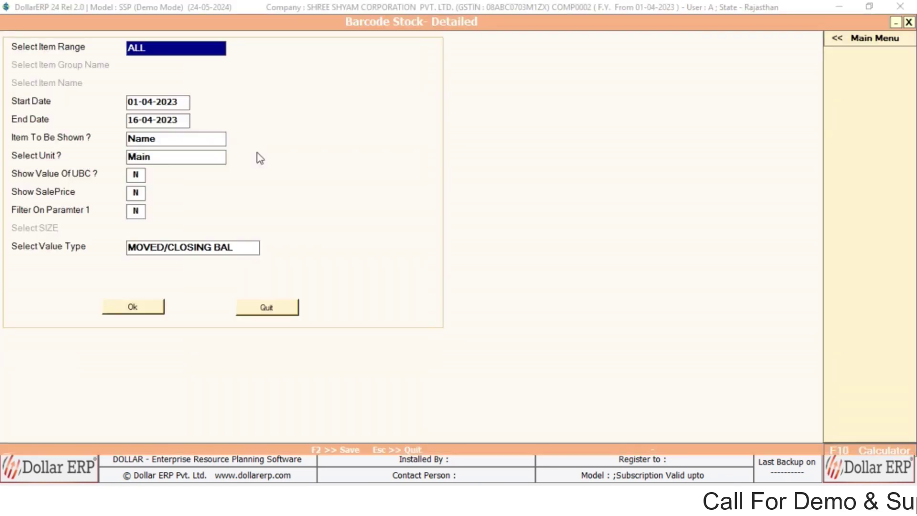
{"action": "key", "text": "Return"}
{"action": "key", "text": "Return"}
{"action": "key", "text": "Return"}
{"action": "key", "text": "Return"}
{"action": "key", "text": "Return"}
{"action": "key", "text": "Return"}
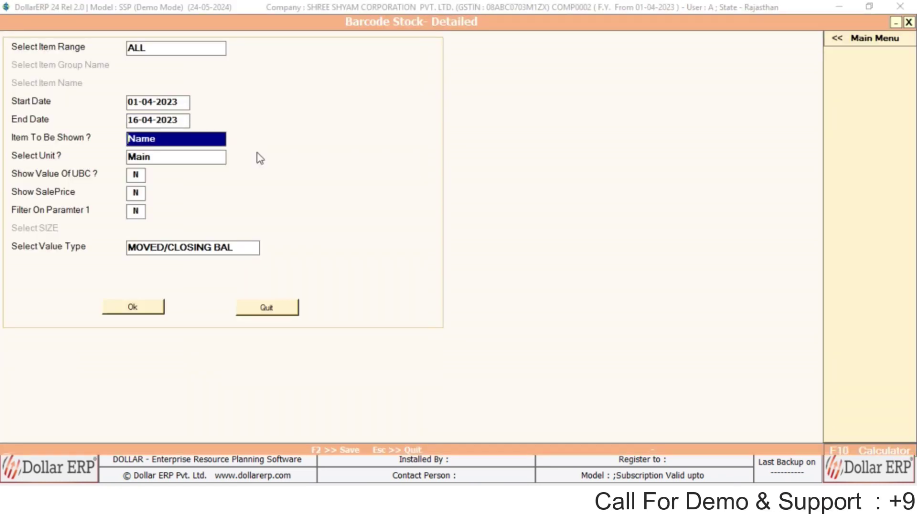
{"action": "key", "text": "Return"}
{"action": "key", "text": "Return"}
{"action": "key", "text": "Return"}
{"action": "key", "text": "Return"}
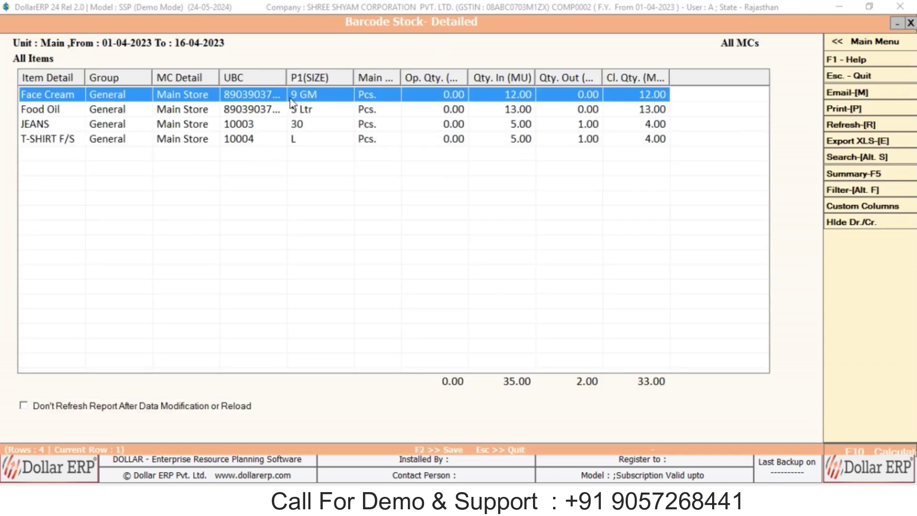
{"action": "left_click_drag", "start_coordinate": [287, 76], "coordinate": [317, 75]}
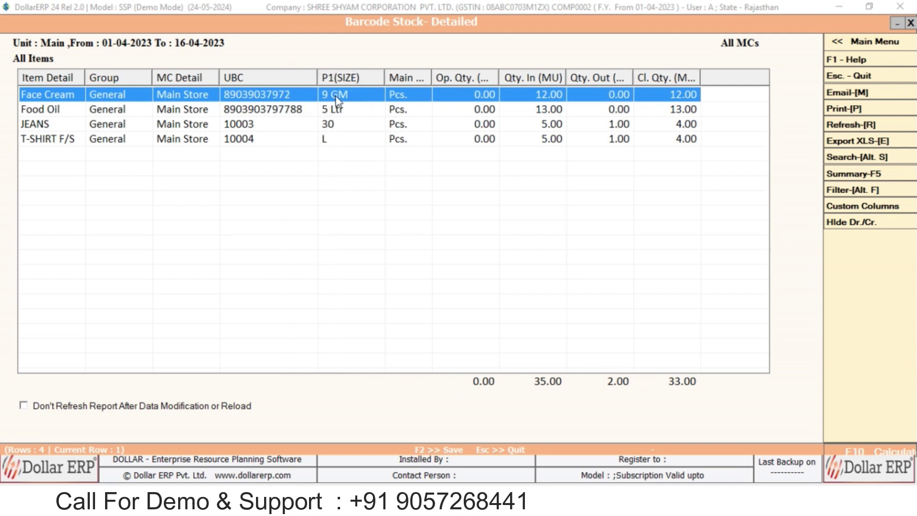